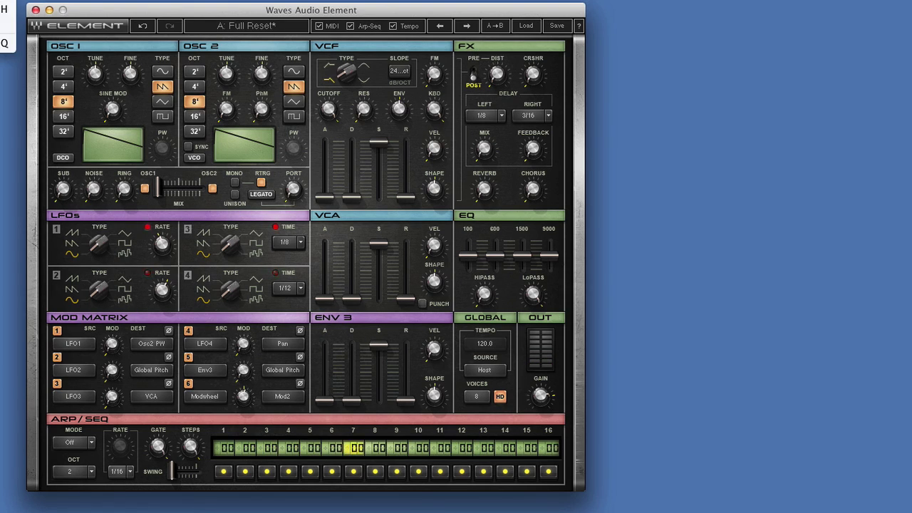
Open the preferences and review the audio device, sample rate and buffer size options, keeping Built-in Line, 44100 and 512
{"action": "key", "text": "super+comma"}
{"action": "left_click", "coordinate": [259, 81]}
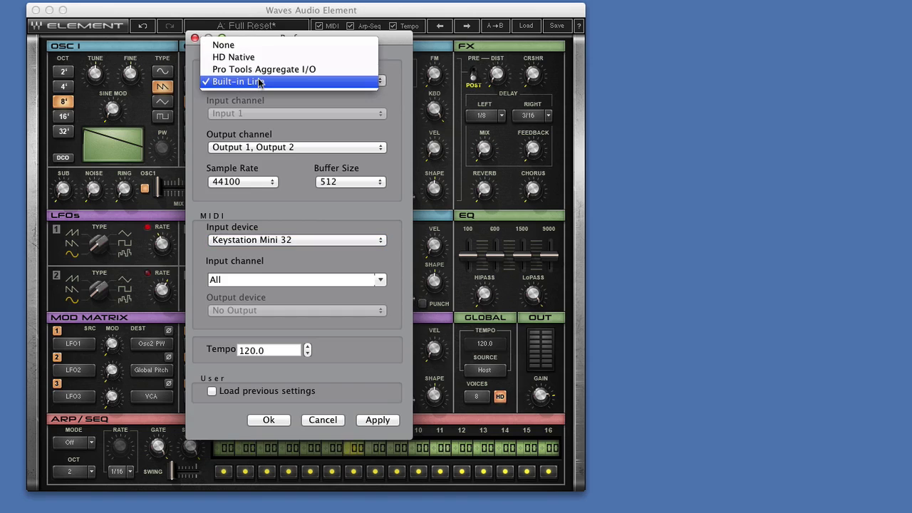
{"action": "left_click", "coordinate": [392, 59]}
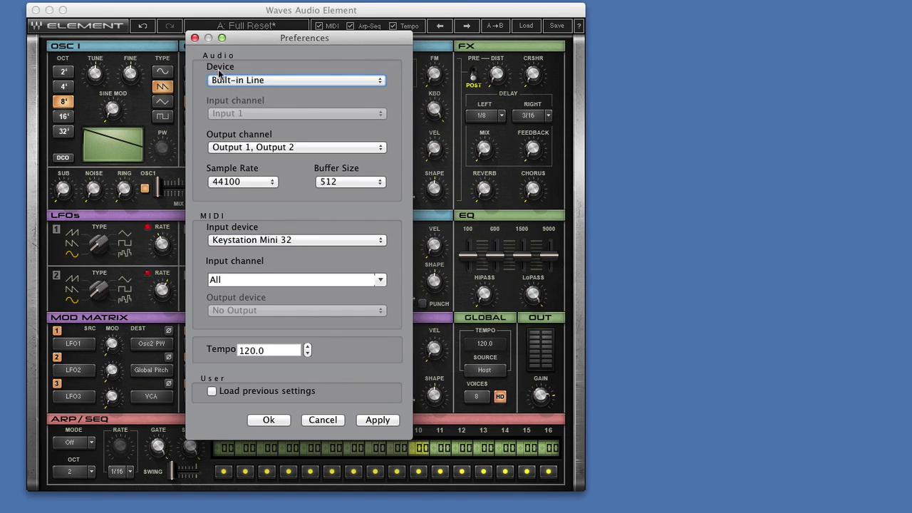
{"action": "left_click", "coordinate": [234, 182]}
{"action": "left_click", "coordinate": [325, 184]}
{"action": "left_click", "coordinate": [336, 184]}
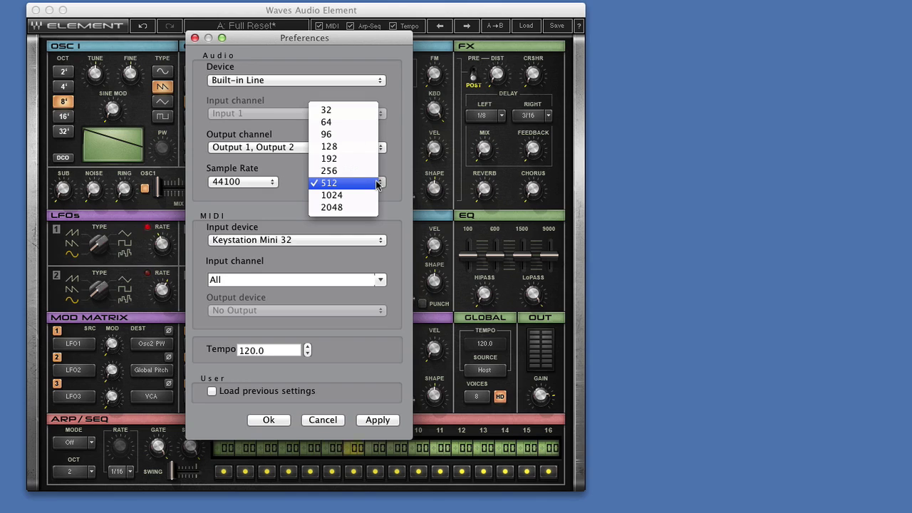
{"action": "left_click", "coordinate": [285, 171]}
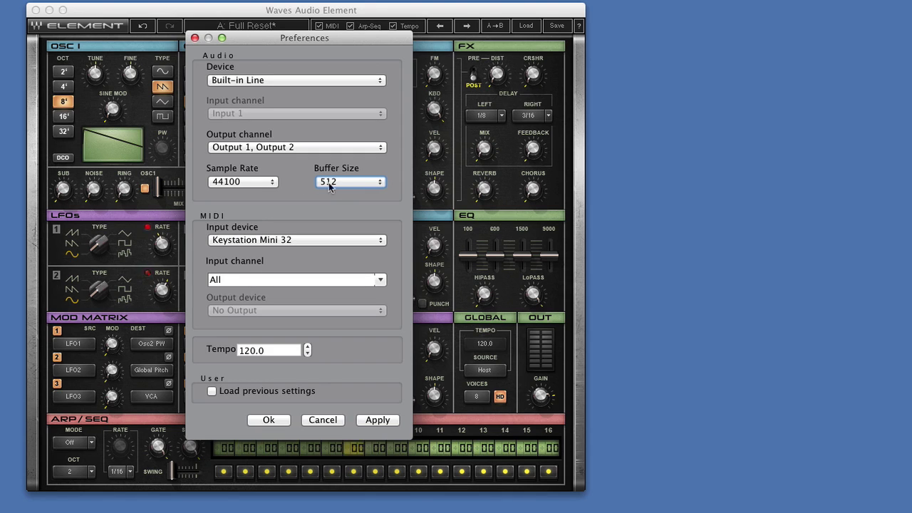
{"action": "left_click", "coordinate": [238, 183]}
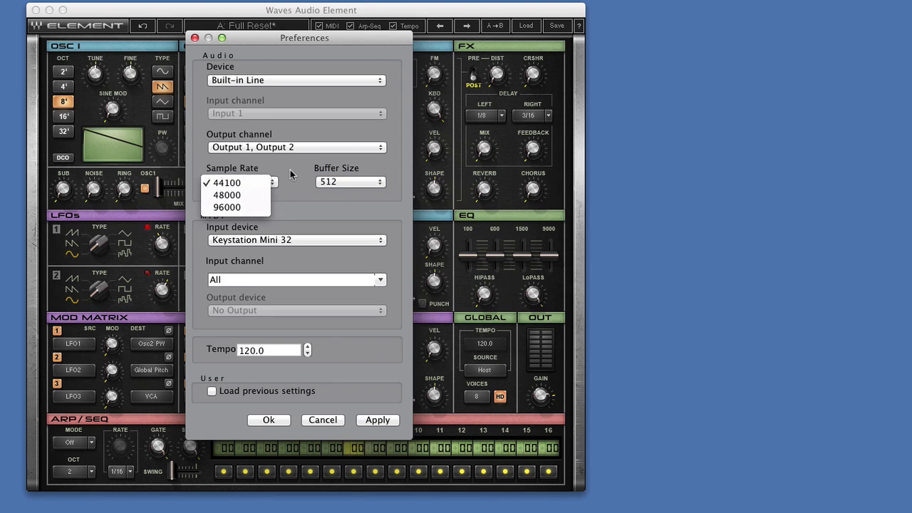
{"action": "left_click", "coordinate": [239, 183]}
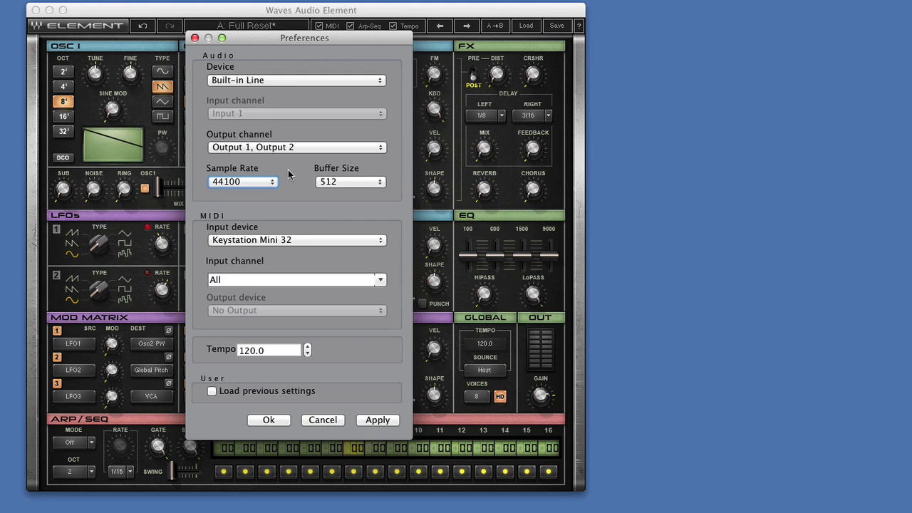
Review the MIDI input device and input channel options, keeping Keystation Mini 32 and All, and accept the preferences
{"action": "left_click", "coordinate": [248, 241]}
{"action": "left_click", "coordinate": [213, 214]}
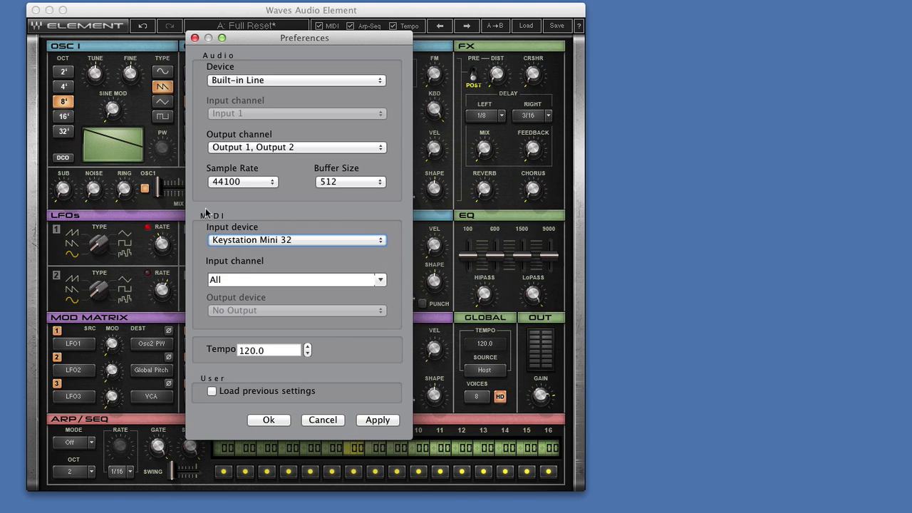
{"action": "left_click", "coordinate": [242, 279]}
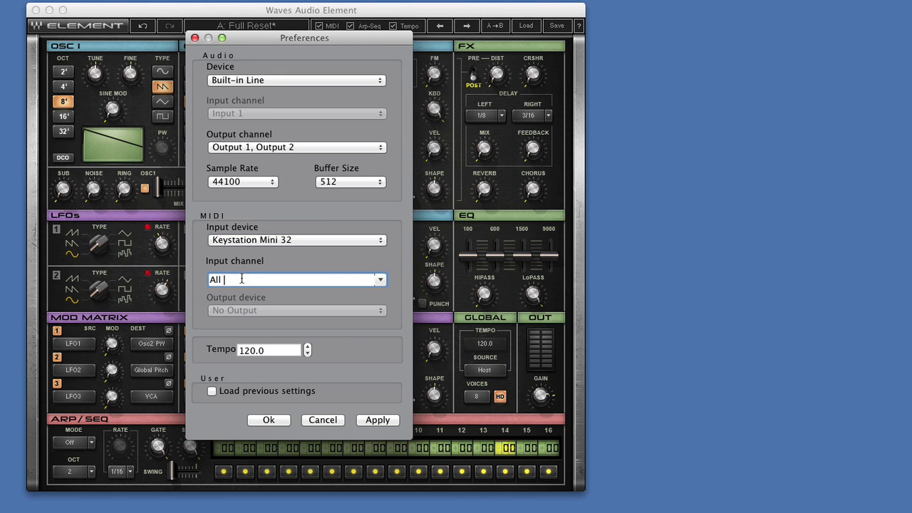
{"action": "left_click", "coordinate": [380, 279]}
{"action": "left_click", "coordinate": [371, 262]}
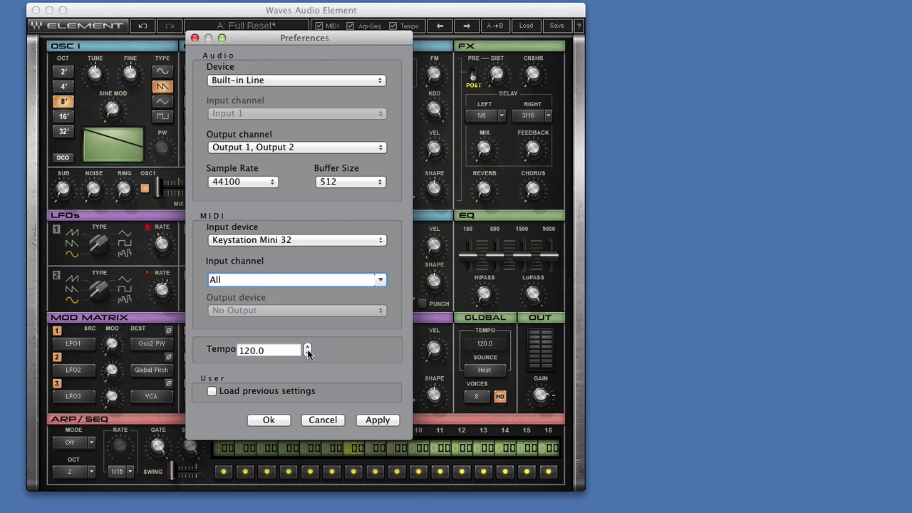
{"action": "left_click", "coordinate": [277, 421]}
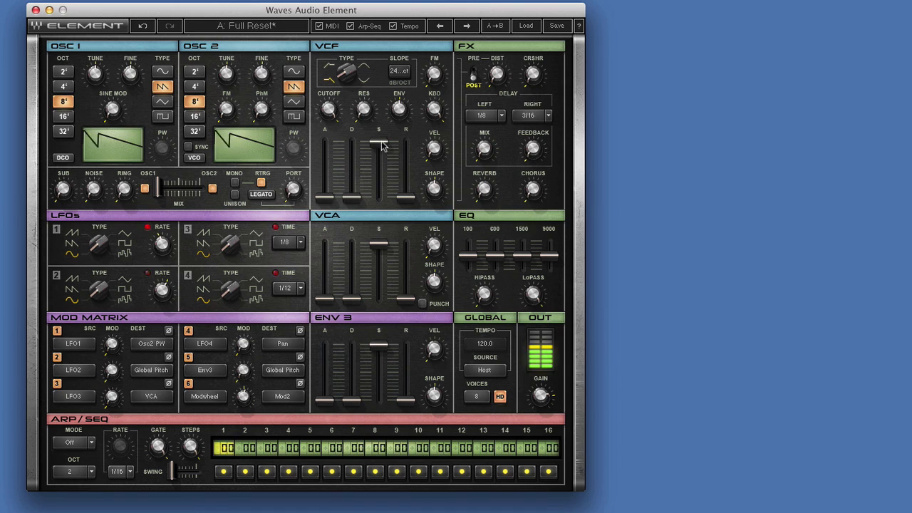
Audition the Sequences factory presets one after another, from Rise and Shine through to Synquence
{"action": "mouse_move", "coordinate": [362, 117]}
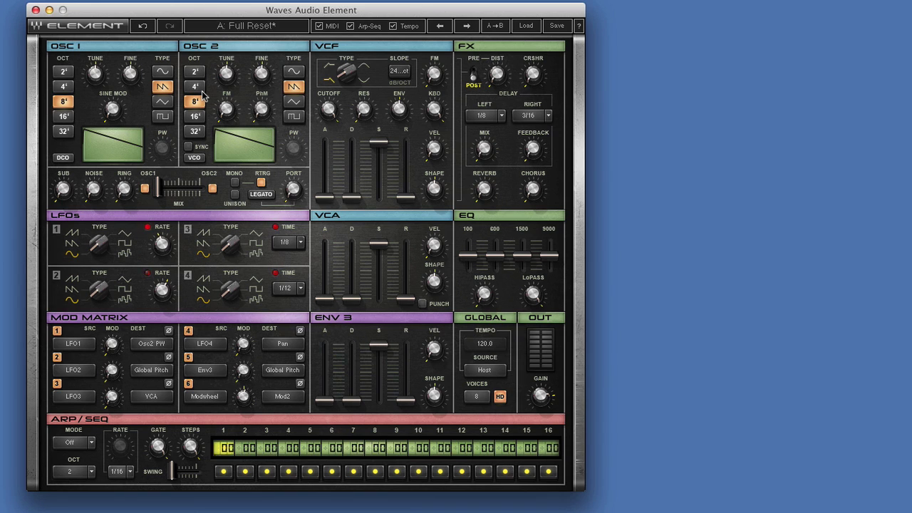
{"action": "left_click", "coordinate": [467, 27]}
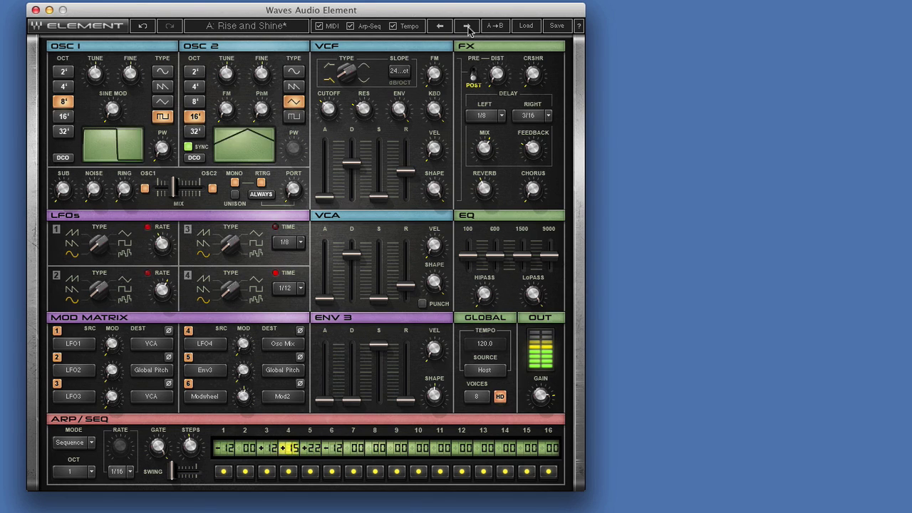
{"action": "left_click", "coordinate": [467, 26]}
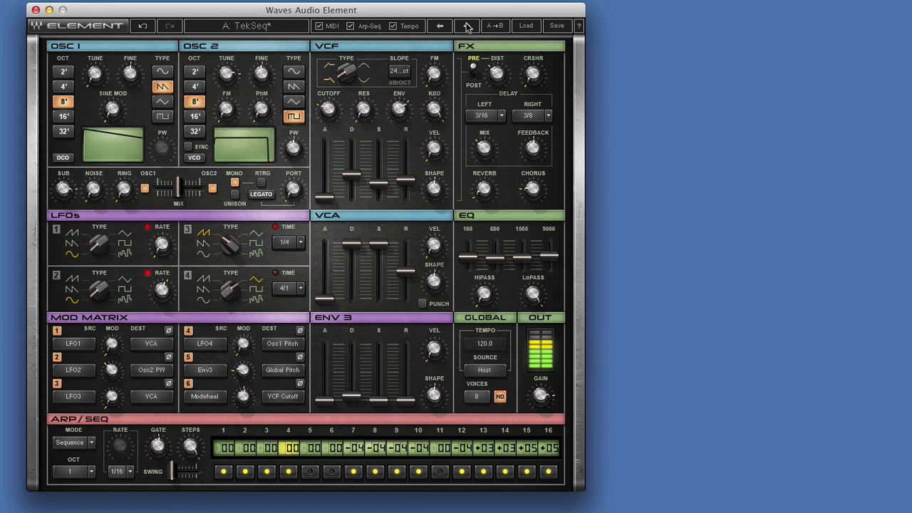
{"action": "left_click", "coordinate": [467, 26]}
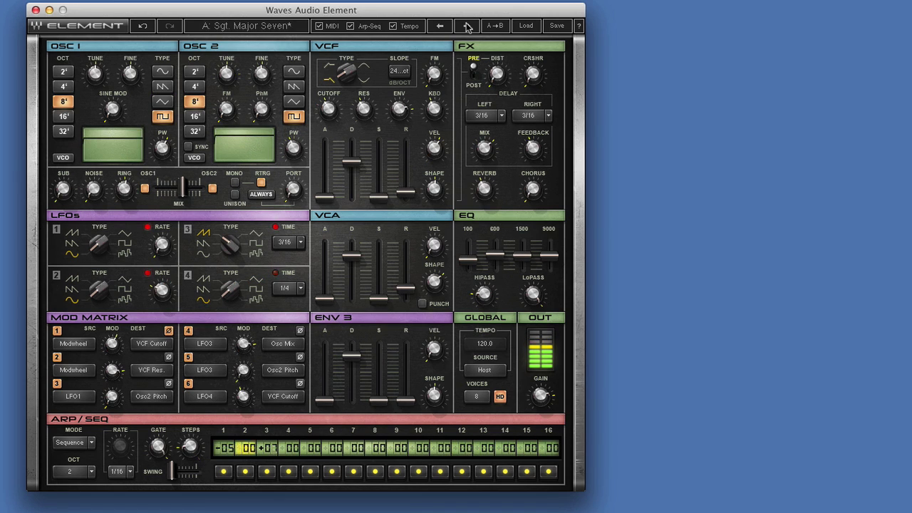
{"action": "left_click", "coordinate": [467, 26]}
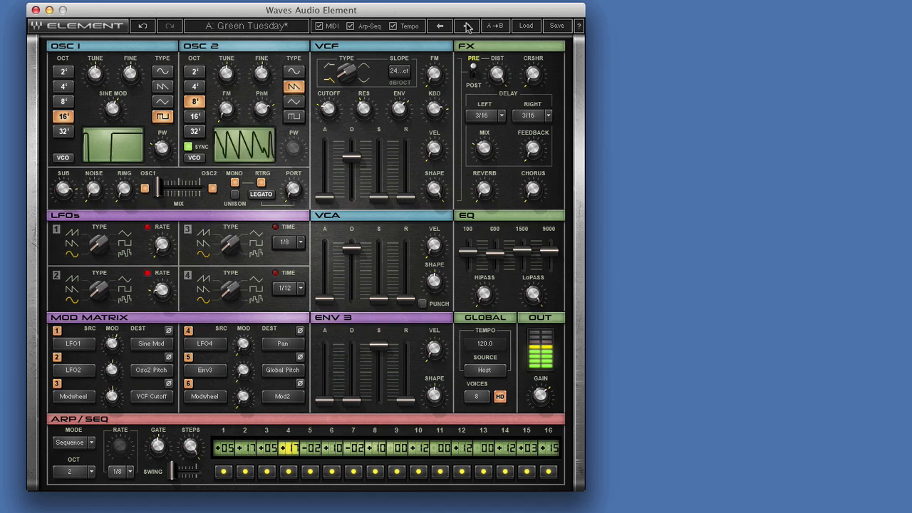
{"action": "left_click", "coordinate": [466, 26]}
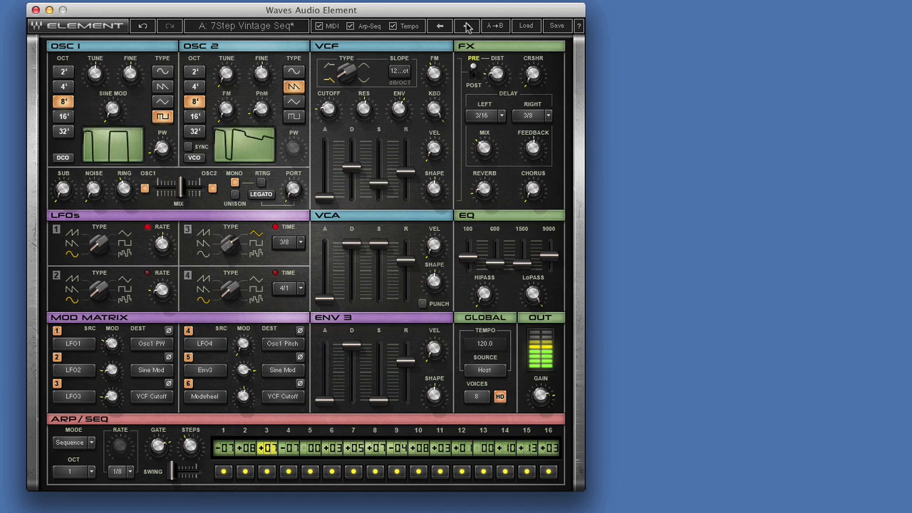
{"action": "left_click", "coordinate": [466, 27]}
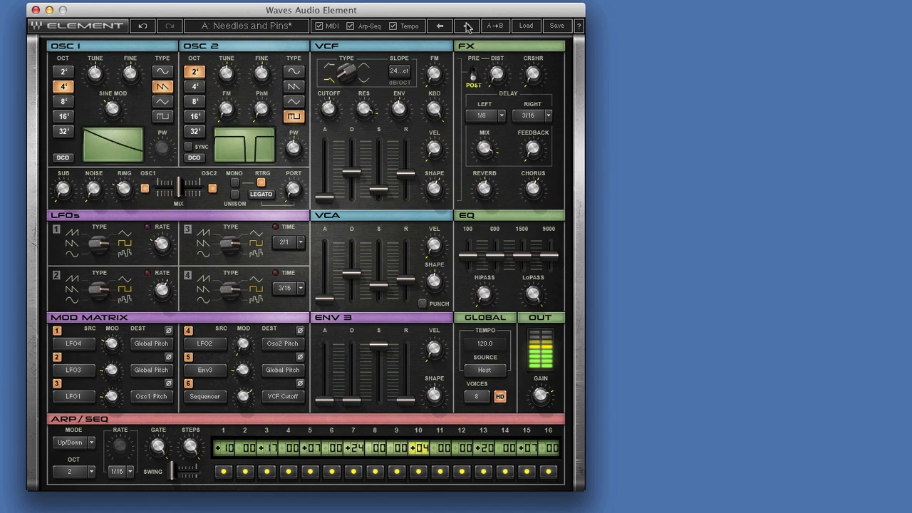
{"action": "left_click", "coordinate": [466, 26]}
{"action": "left_click", "coordinate": [466, 27]}
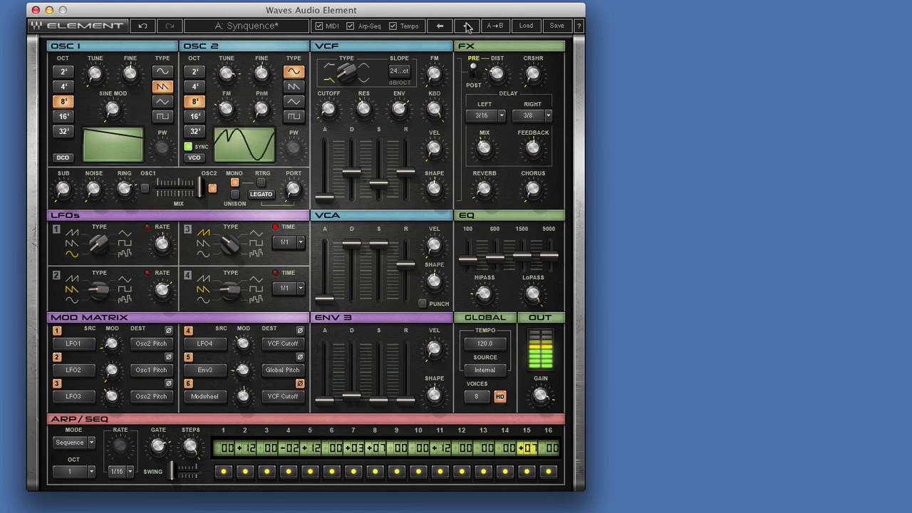
Load The Illustrator from the Gated factory presets
{"action": "left_click", "coordinate": [526, 25]}
{"action": "mouse_move", "coordinate": [574, 94]}
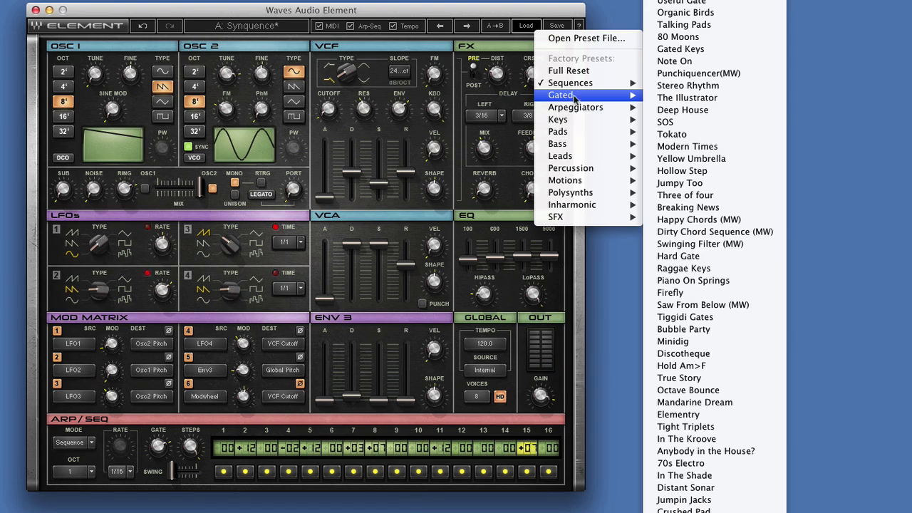
{"action": "left_click", "coordinate": [653, 94]}
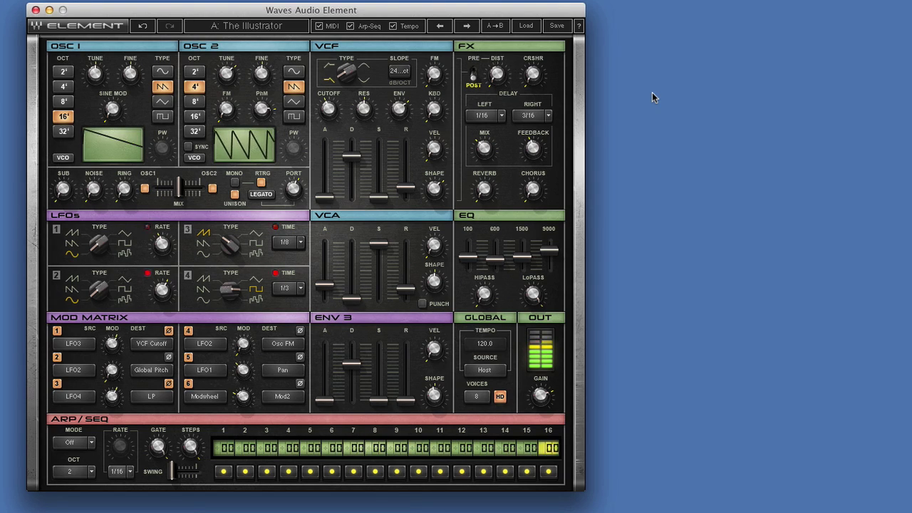
Load The Angles from the Pads factory presets and advance to Died In Your Arms
{"action": "left_click", "coordinate": [525, 25]}
{"action": "mouse_move", "coordinate": [575, 98]}
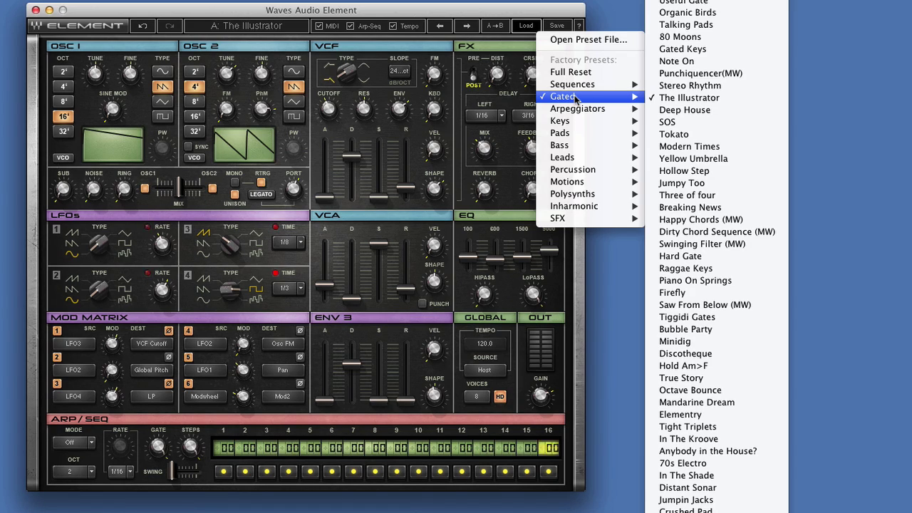
{"action": "mouse_move", "coordinate": [591, 123]}
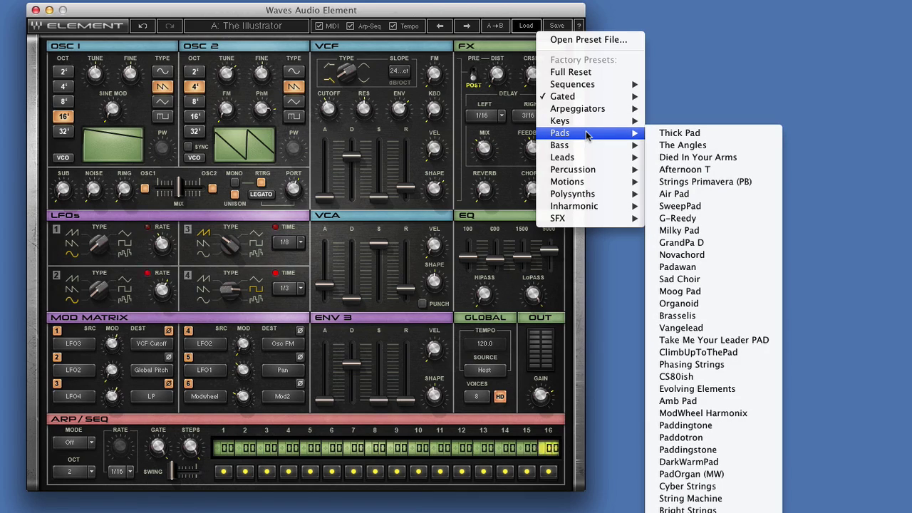
{"action": "left_click", "coordinate": [716, 144]}
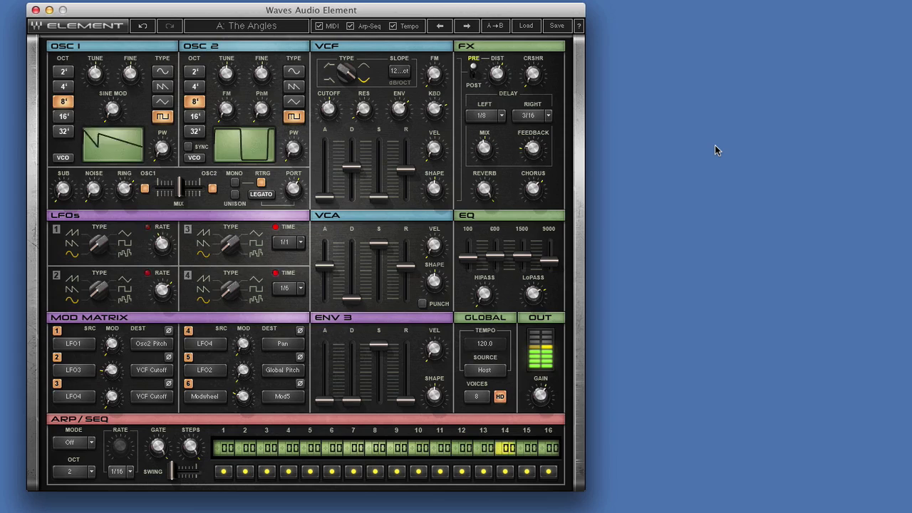
{"action": "left_click", "coordinate": [466, 26]}
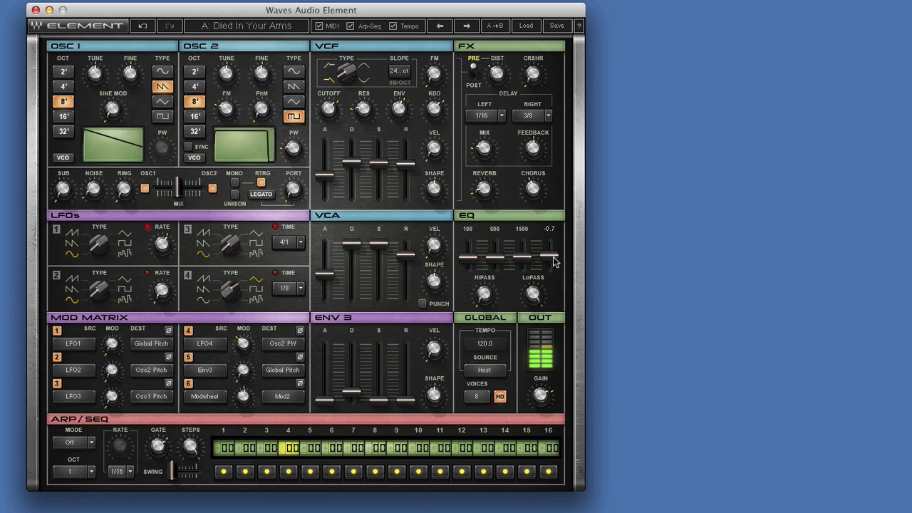
Raise the EQ's 5000 band to about 3.4 and slightly boost its 100 and 1500 bands
{"action": "left_click_drag", "start_coordinate": [550, 255], "coordinate": [549, 254]}
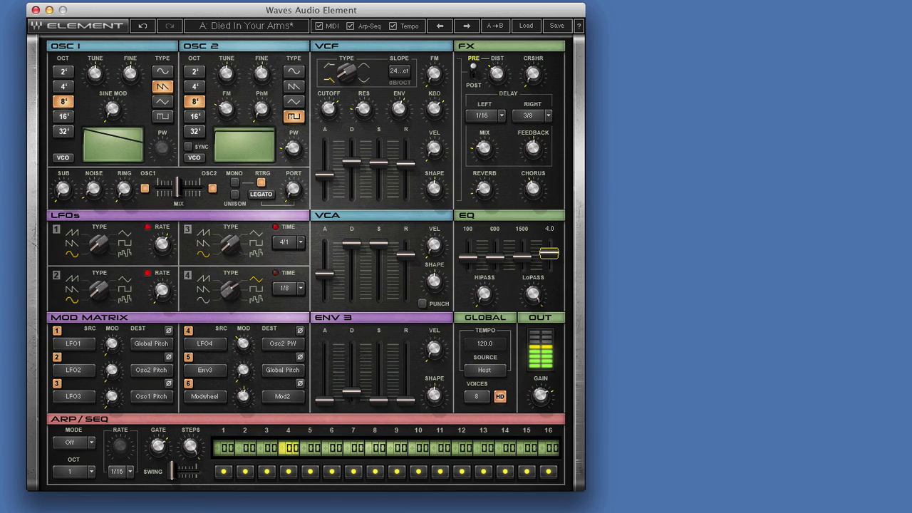
{"action": "left_click_drag", "start_coordinate": [477, 261], "coordinate": [467, 255]}
{"action": "left_click_drag", "start_coordinate": [522, 256], "coordinate": [522, 253]}
{"action": "mouse_move", "coordinate": [540, 260]}
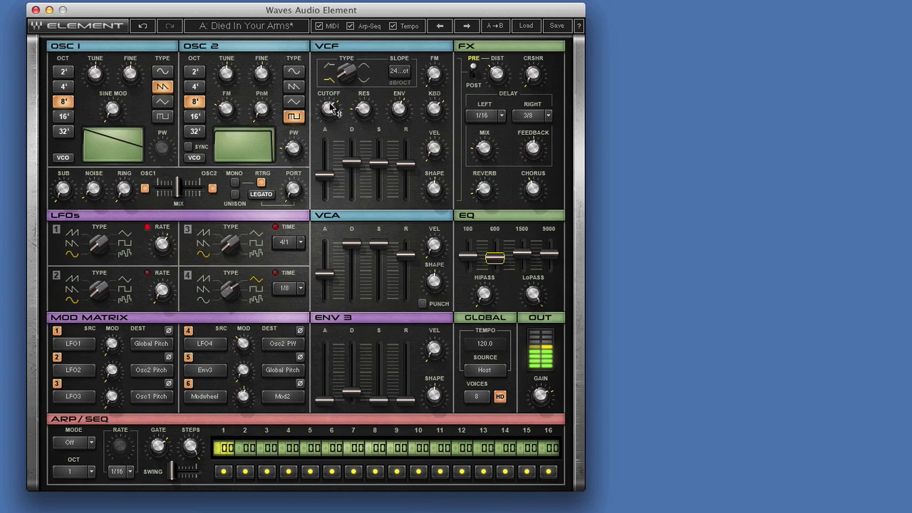
Sweep the VCF cutoff and readjust the EQ, fine-tuning the 5000 band and setting the 100 band to about 2.7
{"action": "mouse_move", "coordinate": [334, 112]}
{"action": "left_mouse_down"}
{"action": "mouse_move", "coordinate": [328, 109]}
{"action": "mouse_move", "coordinate": [363, 109]}
{"action": "mouse_move", "coordinate": [328, 109]}
{"action": "left_mouse_up"}
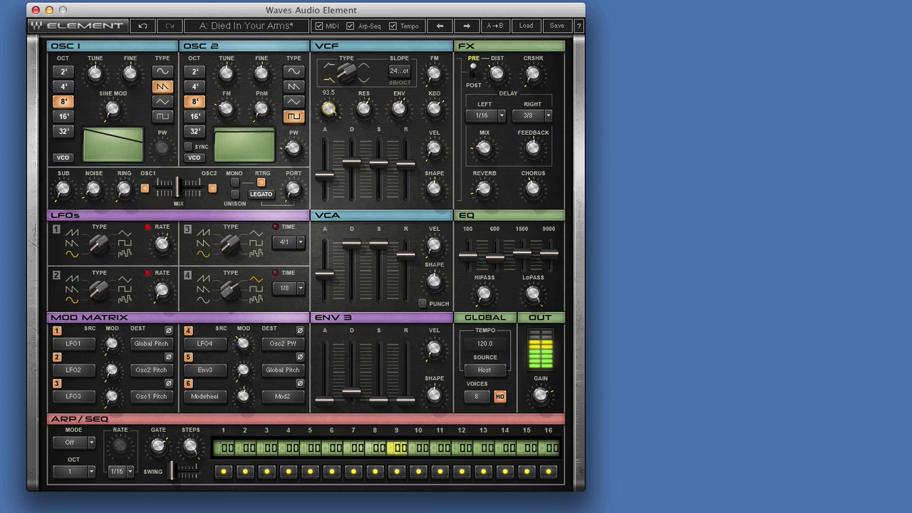
{"action": "left_click_drag", "start_coordinate": [329, 109], "coordinate": [337, 114]}
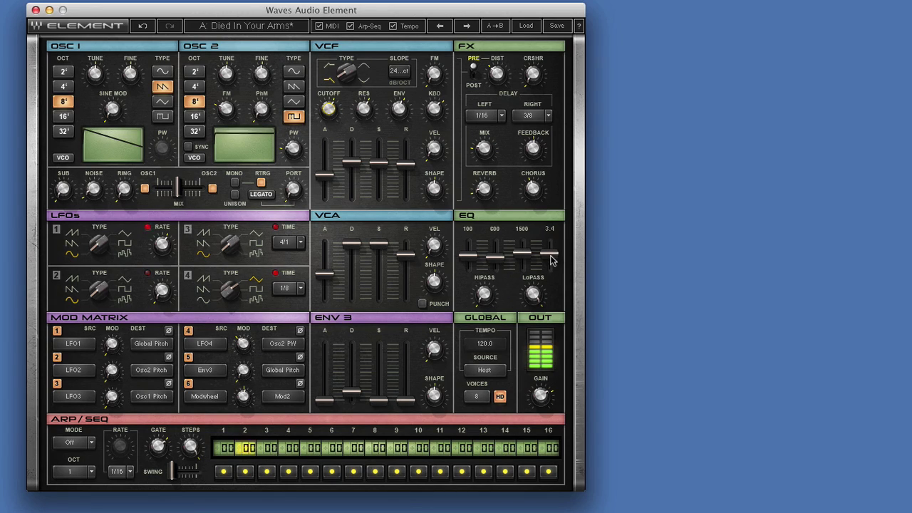
{"action": "left_click_drag", "start_coordinate": [549, 253], "coordinate": [549, 255]}
{"action": "left_click_drag", "start_coordinate": [472, 257], "coordinate": [475, 258]}
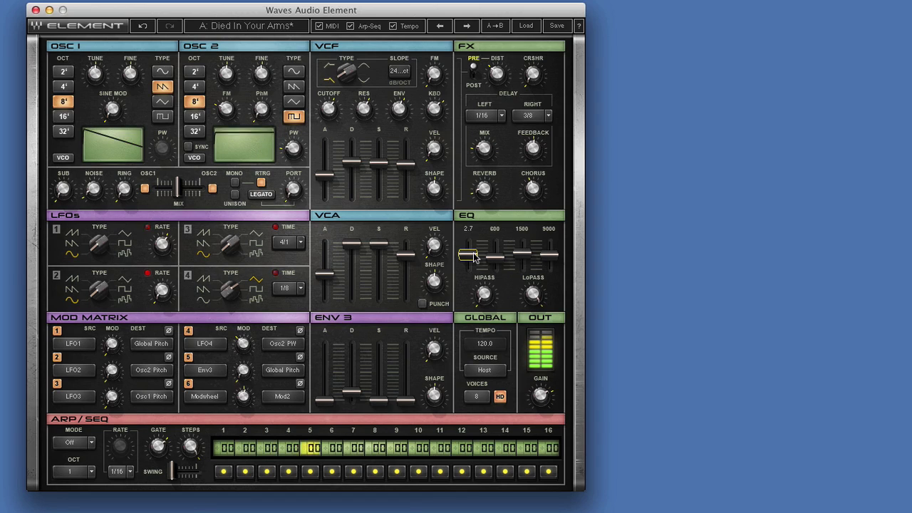
Advance to the Afternoon T pad preset and load Funky Slap Bass from the Bass factory presets
{"action": "left_click", "coordinate": [466, 26]}
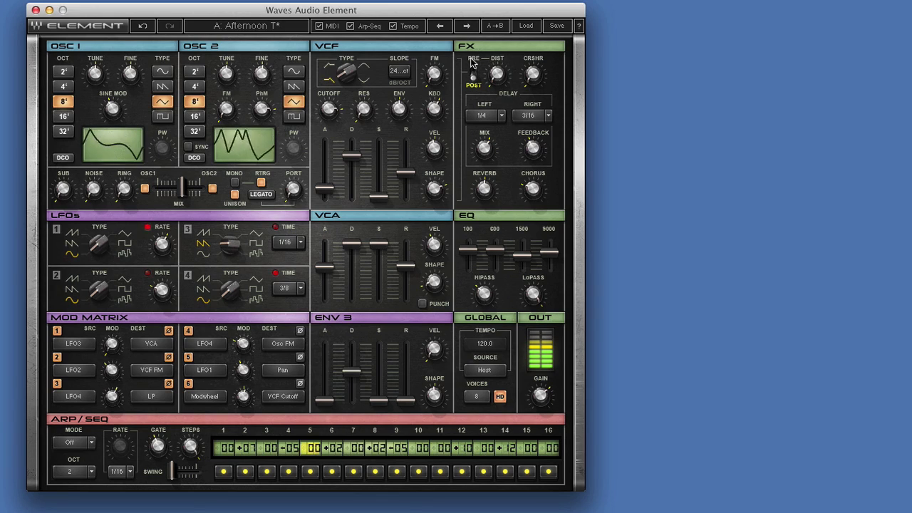
{"action": "left_click", "coordinate": [525, 26]}
{"action": "mouse_move", "coordinate": [584, 146]}
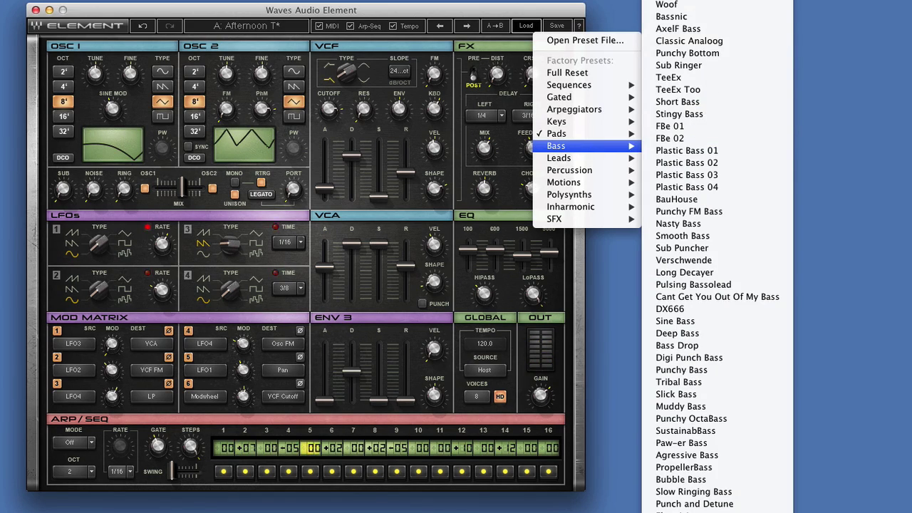
{"action": "left_click", "coordinate": [684, 512]}
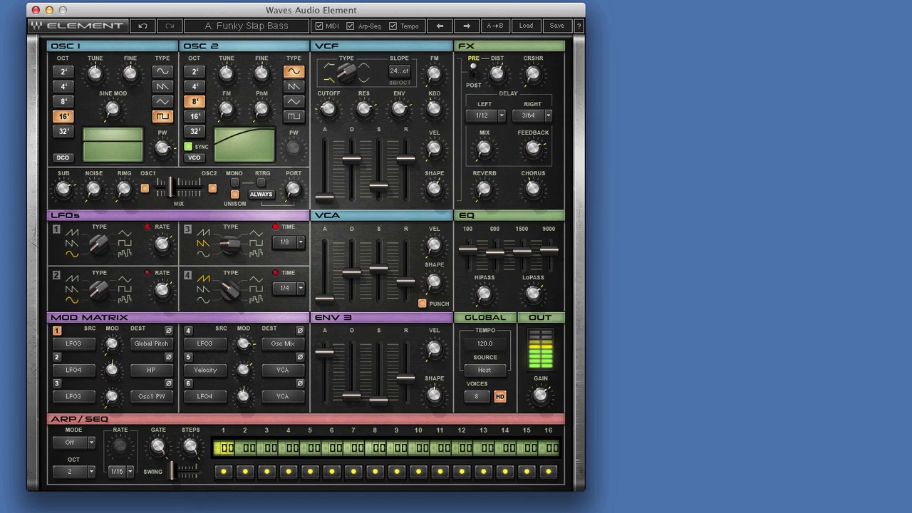
Step forward through the Bass presets past Moloko Bass to Synth Bass
{"action": "left_click", "coordinate": [466, 27]}
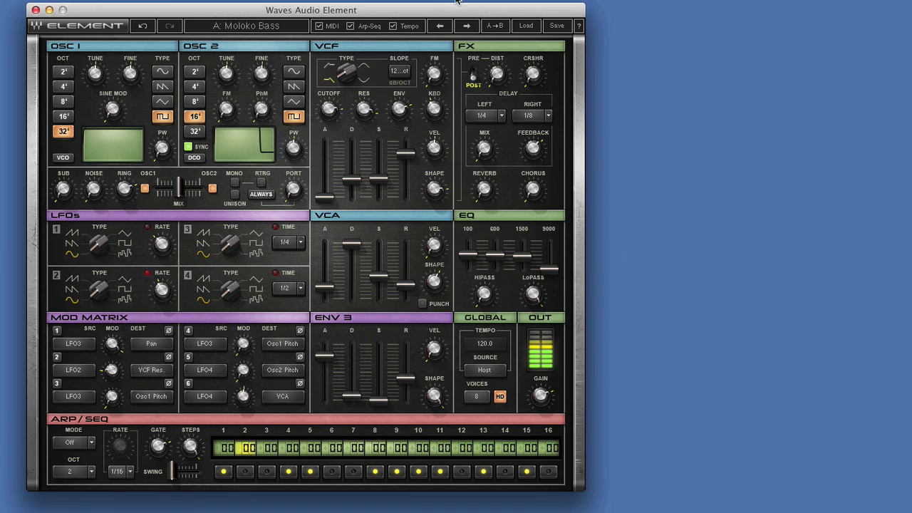
{"action": "left_click", "coordinate": [465, 27]}
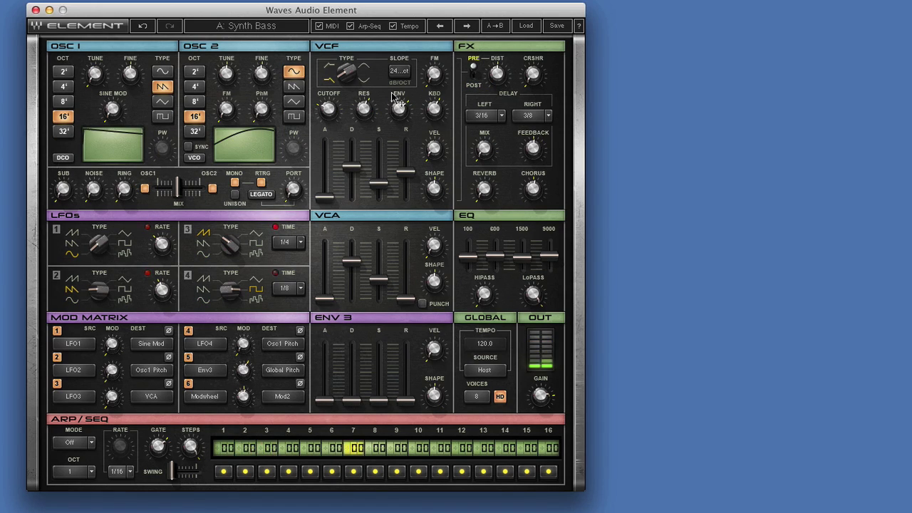
{"action": "mouse_move", "coordinate": [261, 118]}
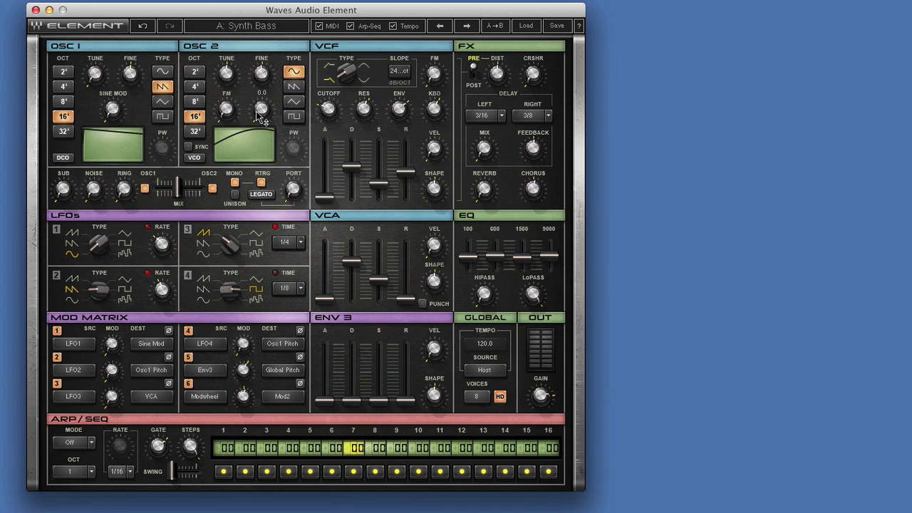
Try Synth Bass oscillator changes: OSC 2 PhM about 0.1, octave 8' and adjusted FM, with a square wave on OSC 1
{"action": "left_click_drag", "start_coordinate": [261, 108], "coordinate": [261, 82]}
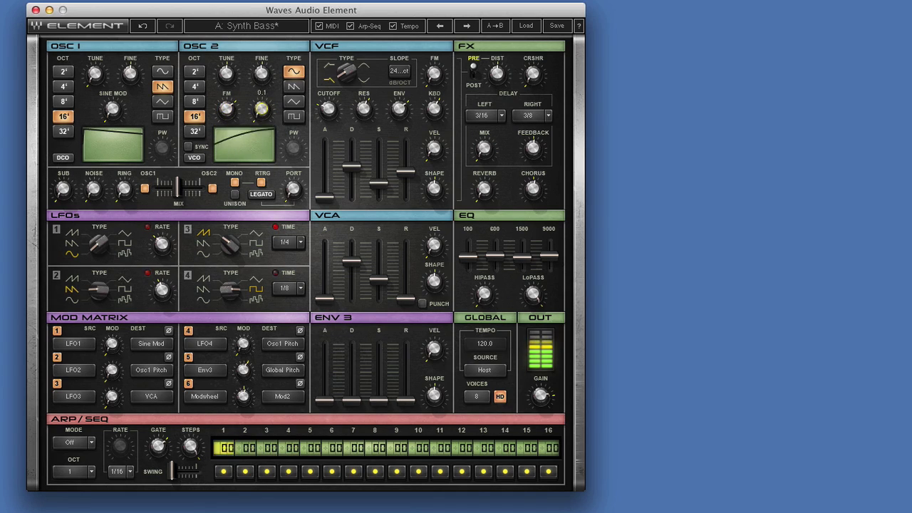
{"action": "left_click", "coordinate": [197, 102]}
{"action": "left_click_drag", "start_coordinate": [225, 110], "coordinate": [224, 89]}
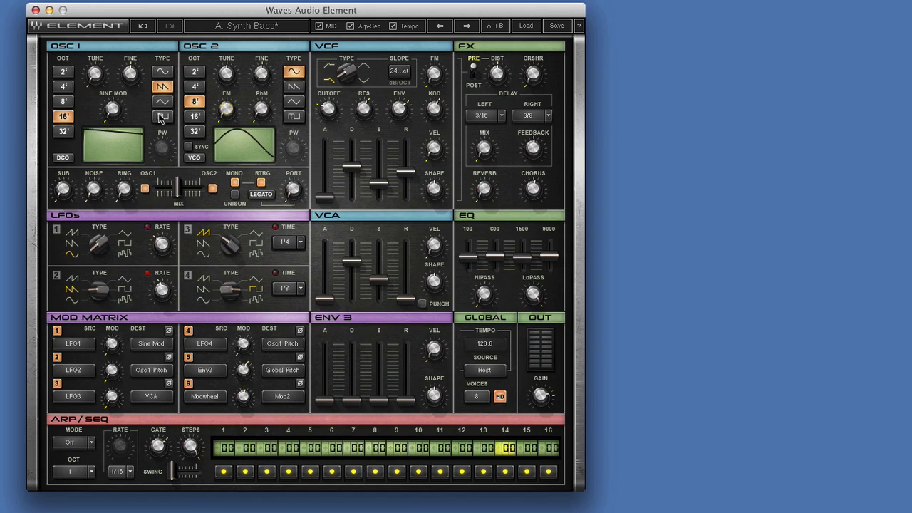
{"action": "left_click", "coordinate": [157, 118]}
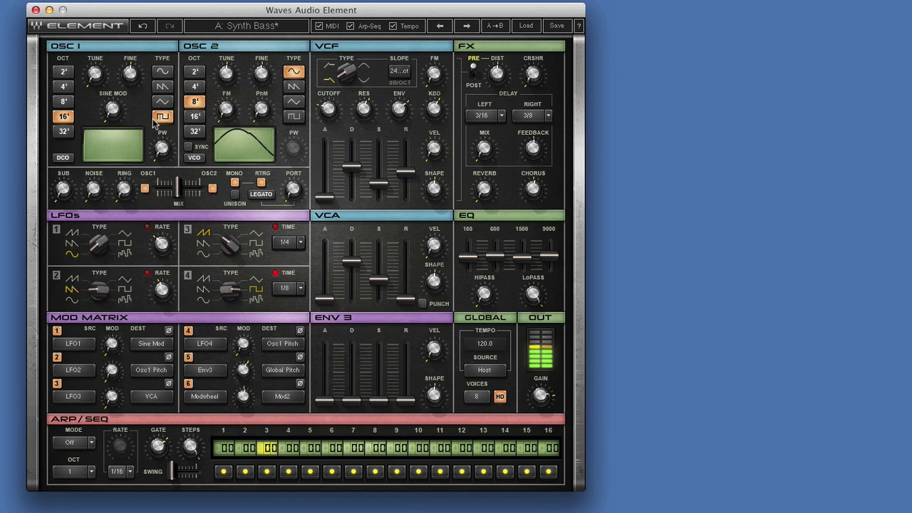
Compare Setup B with setup A, then load the Rise and Shine preset from the Sequences factory presets into A
{"action": "left_click", "coordinate": [285, 26]}
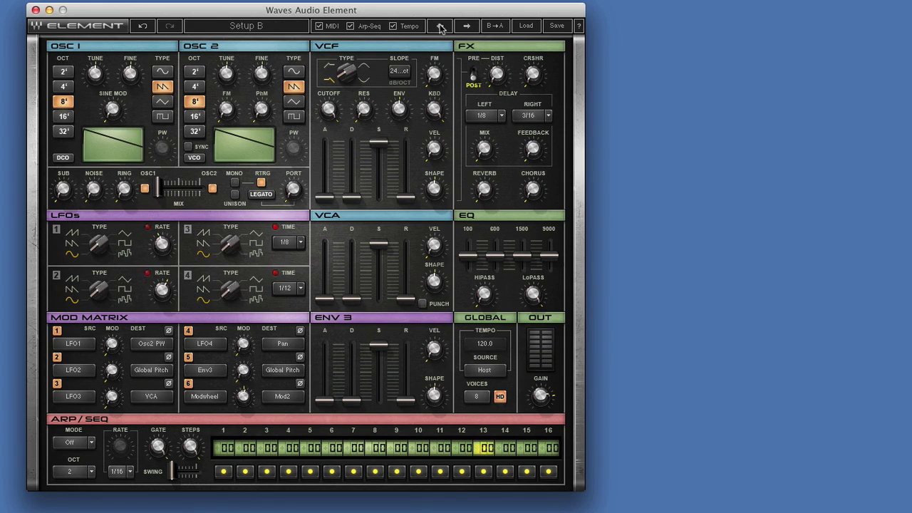
{"action": "left_click", "coordinate": [290, 28]}
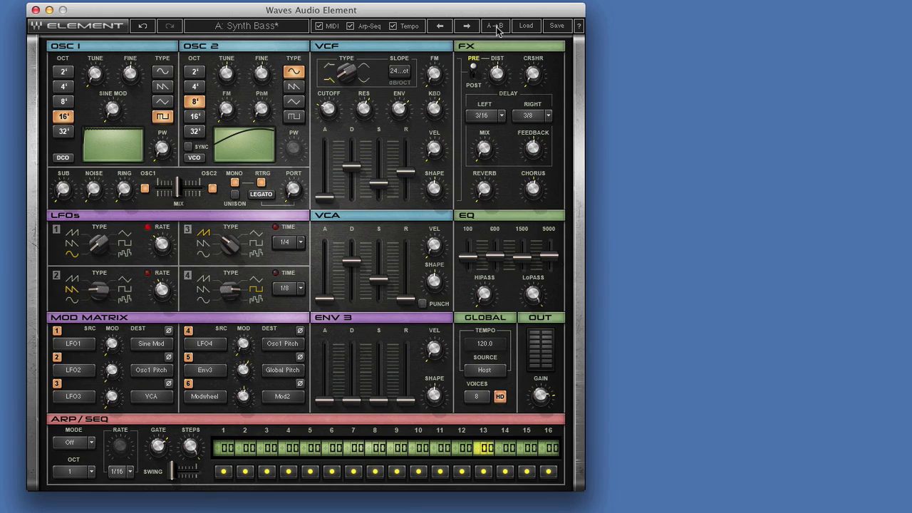
{"action": "left_click", "coordinate": [525, 26]}
{"action": "mouse_move", "coordinate": [564, 84]}
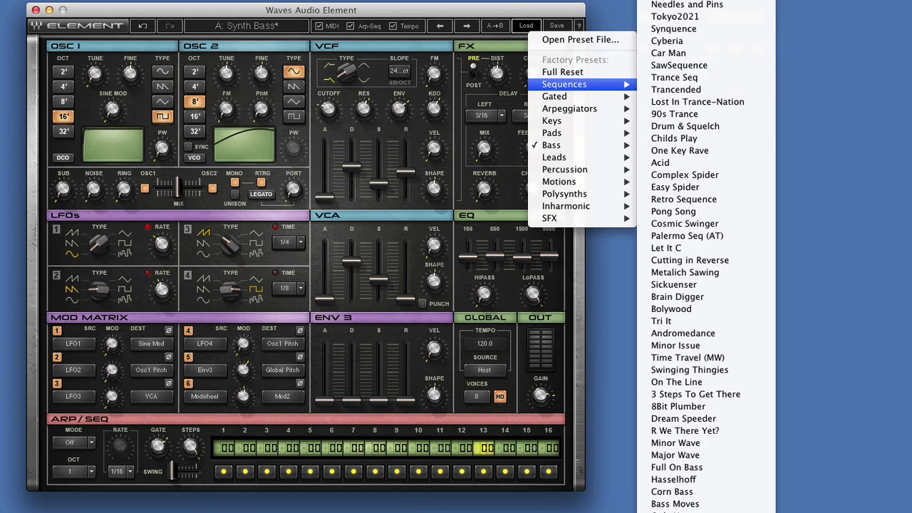
{"action": "left_click", "coordinate": [680, 506]}
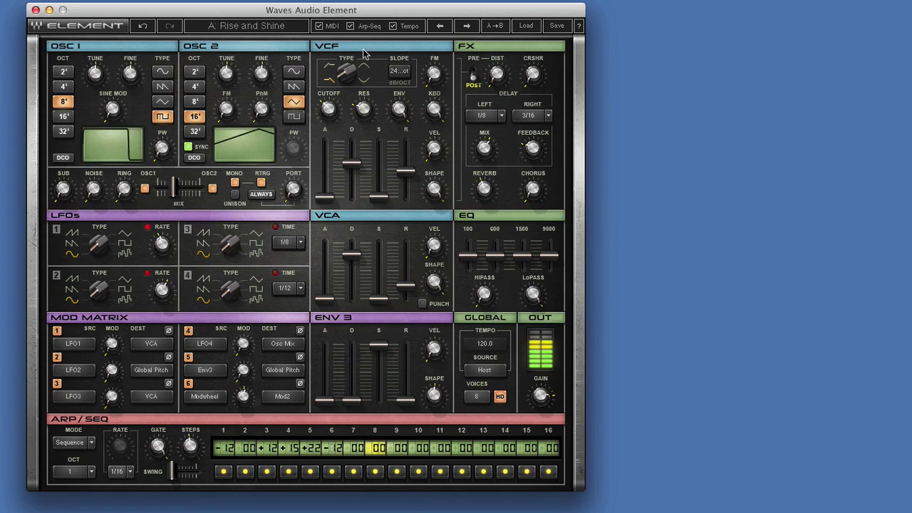
Turn the Arp/Seq mode off and adjust the OSC 1 pulse width and the delay mix
{"action": "left_click", "coordinate": [72, 443]}
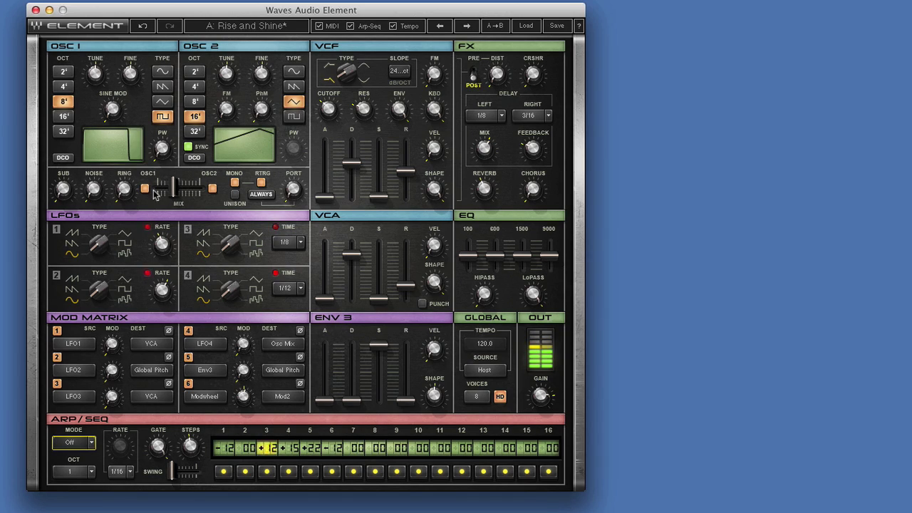
{"action": "left_click_drag", "start_coordinate": [162, 148], "coordinate": [162, 121]}
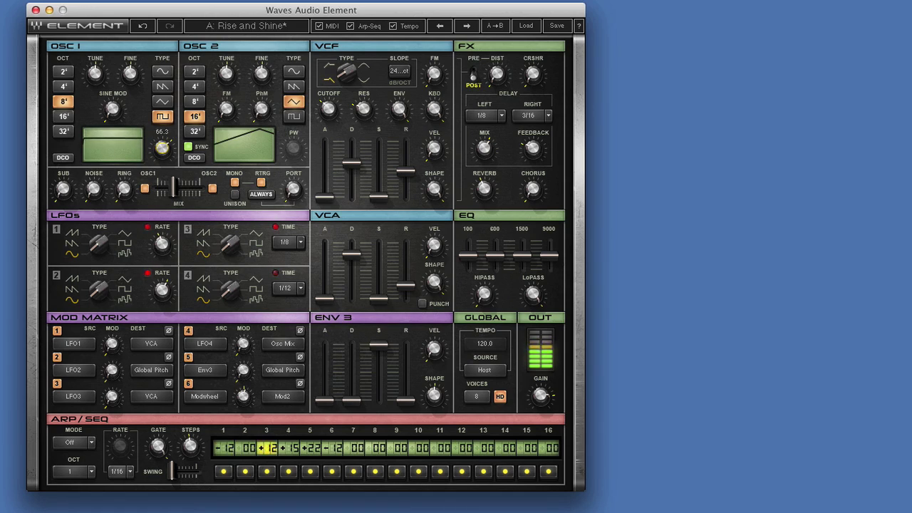
{"action": "left_click_drag", "start_coordinate": [162, 137], "coordinate": [163, 123]}
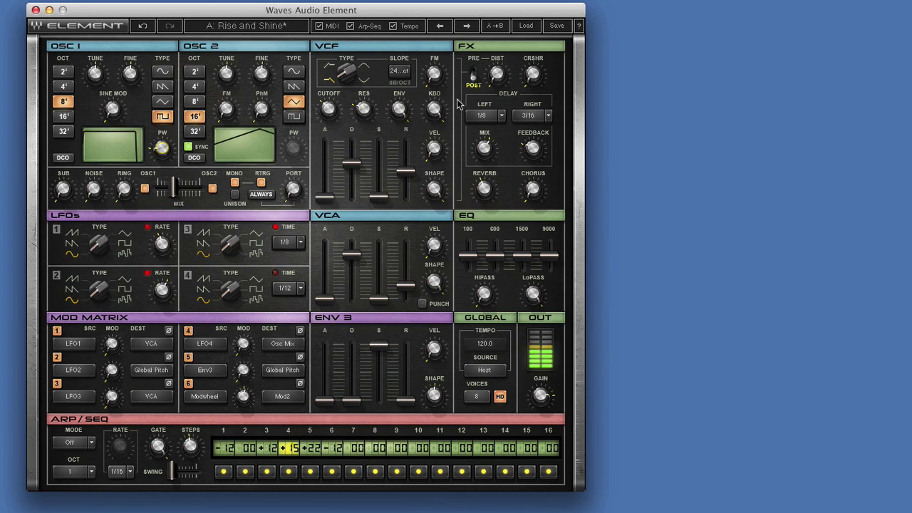
{"action": "left_click_drag", "start_coordinate": [488, 152], "coordinate": [487, 149]}
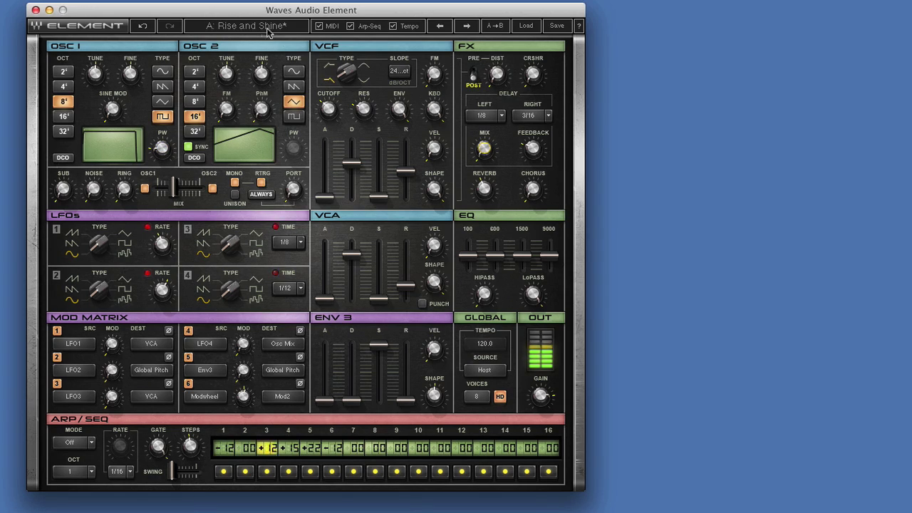
{"action": "mouse_move", "coordinate": [161, 147]}
{"action": "left_mouse_down"}
{"action": "mouse_move", "coordinate": [162, 140]}
{"action": "mouse_move", "coordinate": [161, 158]}
{"action": "left_mouse_up"}
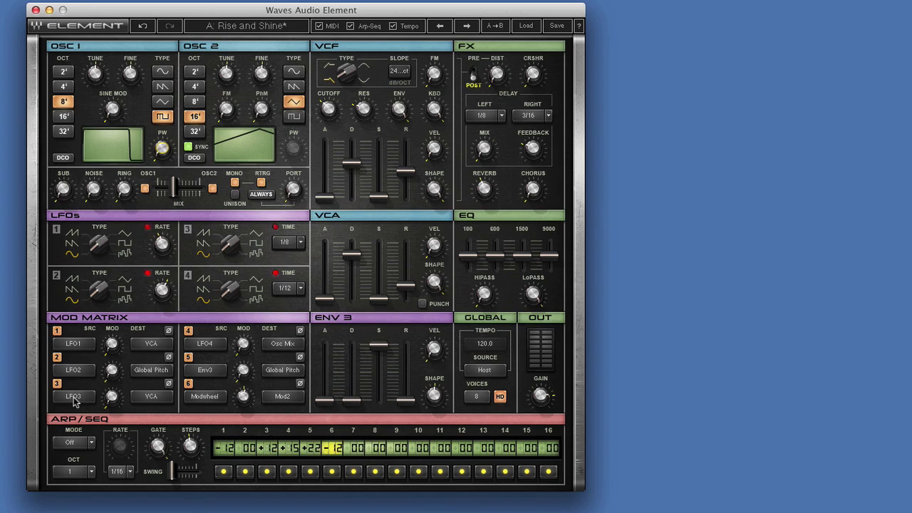
Route LFO3 to Osc1 PW in mod slot 3 with an amount of about 57, and switch LFO 3 to the falling sawtooth waveform
{"action": "left_click", "coordinate": [161, 401]}
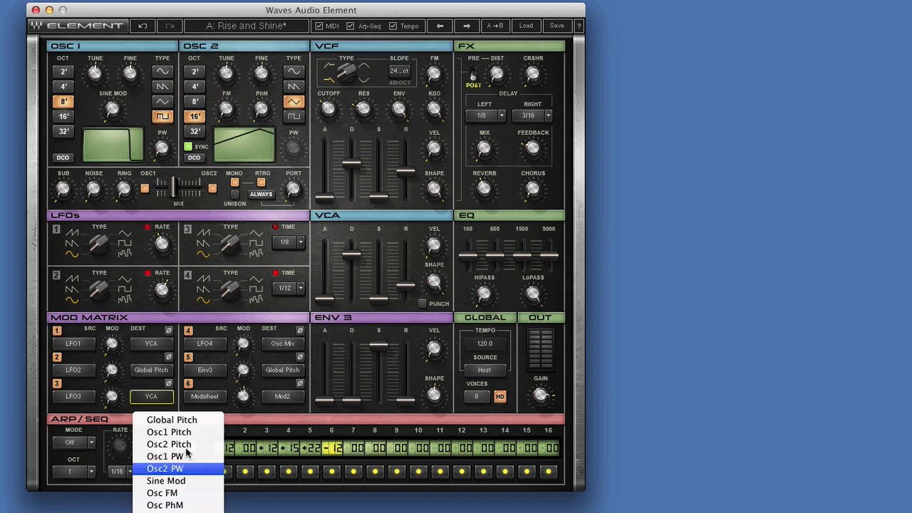
{"action": "scroll", "coordinate": [178, 356], "scroll_direction": "down", "scroll_amount": 5}
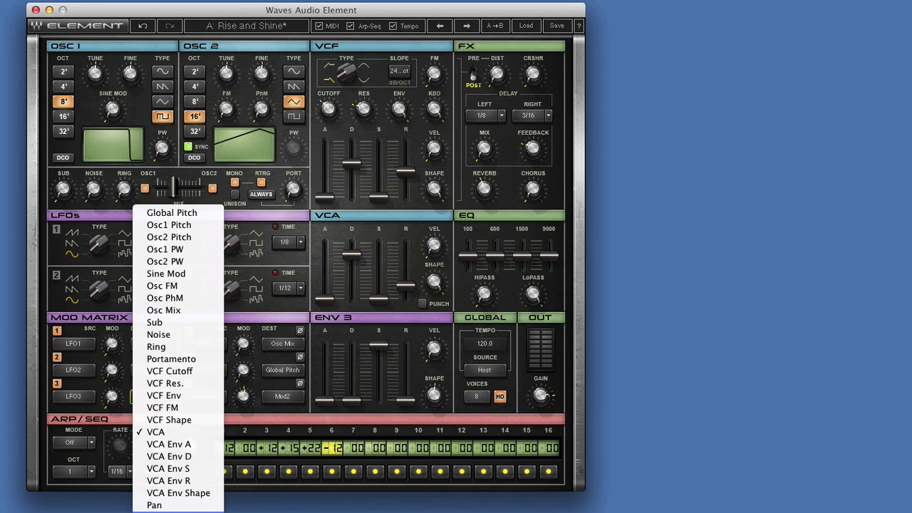
{"action": "scroll", "coordinate": [178, 506], "scroll_direction": "down", "scroll_amount": 6}
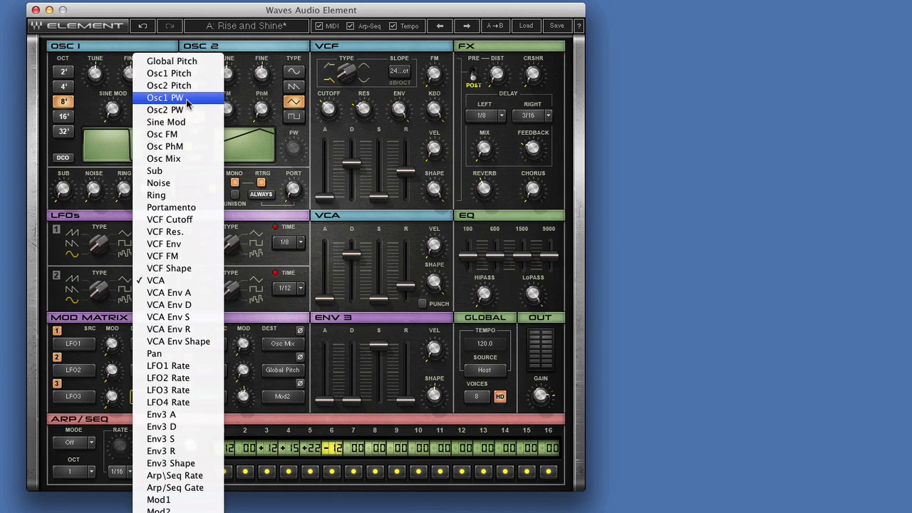
{"action": "key", "text": "Escape"}
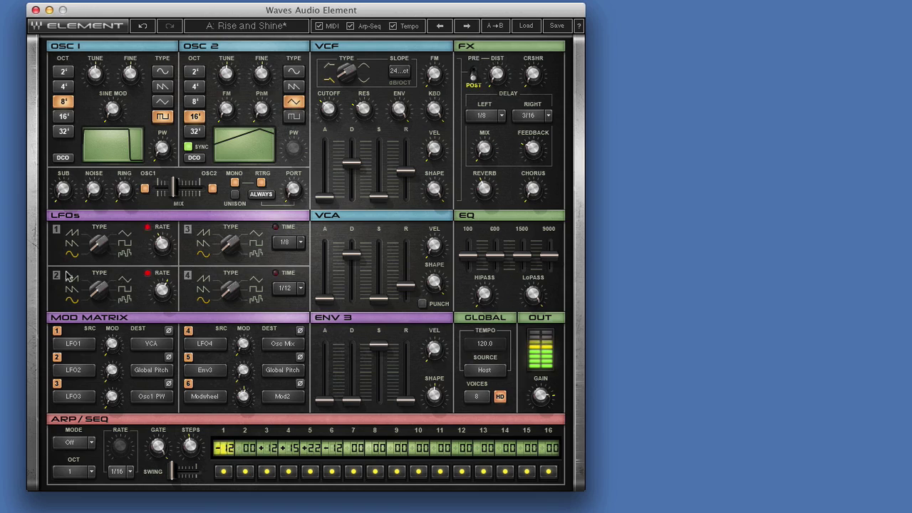
{"action": "mouse_move", "coordinate": [107, 401]}
{"action": "left_click_drag", "start_coordinate": [112, 396], "coordinate": [112, 357]}
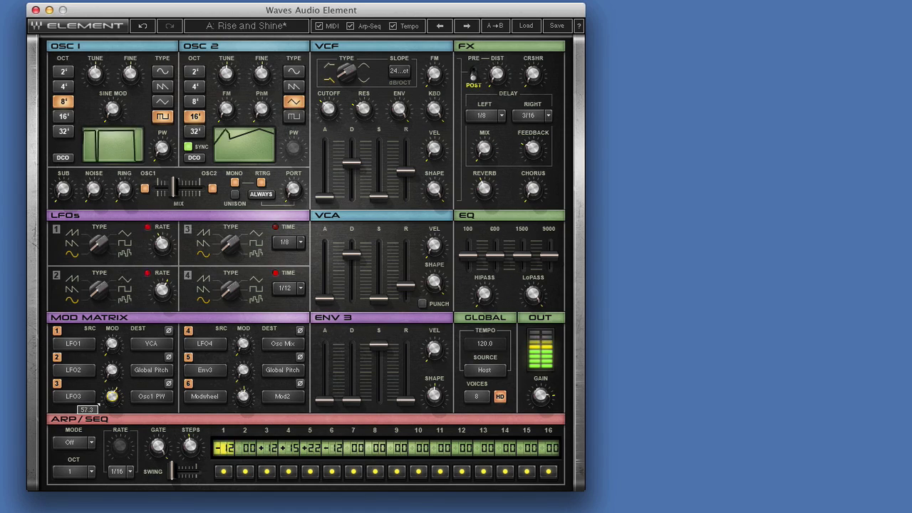
{"action": "left_click_drag", "start_coordinate": [232, 245], "coordinate": [233, 235]}
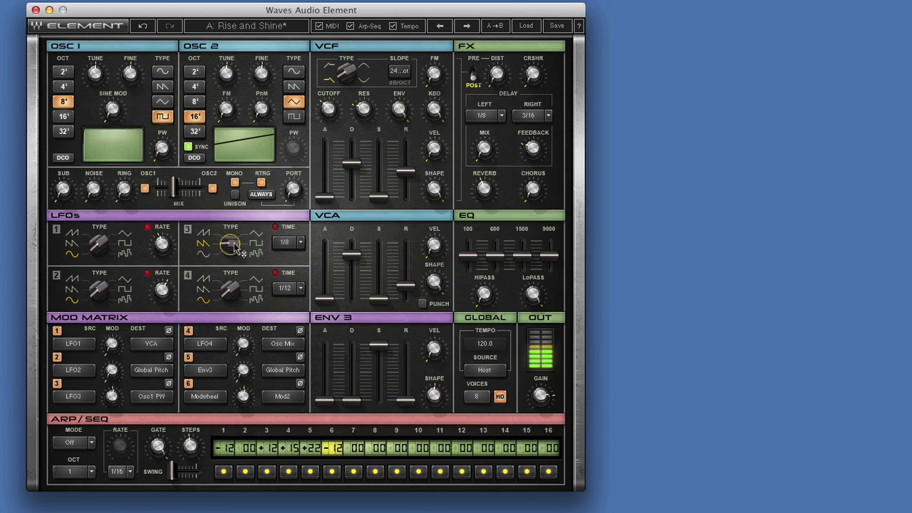
Set the arpeggiator mode to Up and try several rates, settling on 1/6
{"action": "left_click", "coordinate": [78, 446]}
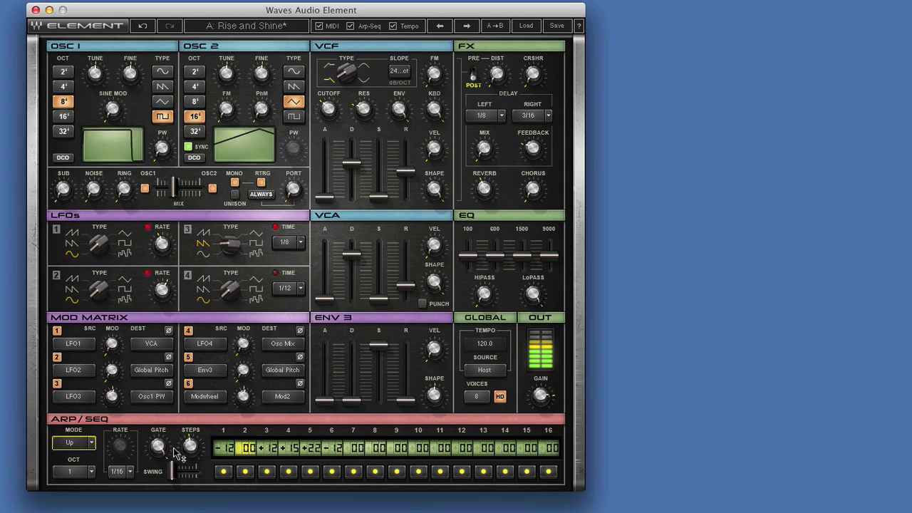
{"action": "left_click", "coordinate": [116, 472]}
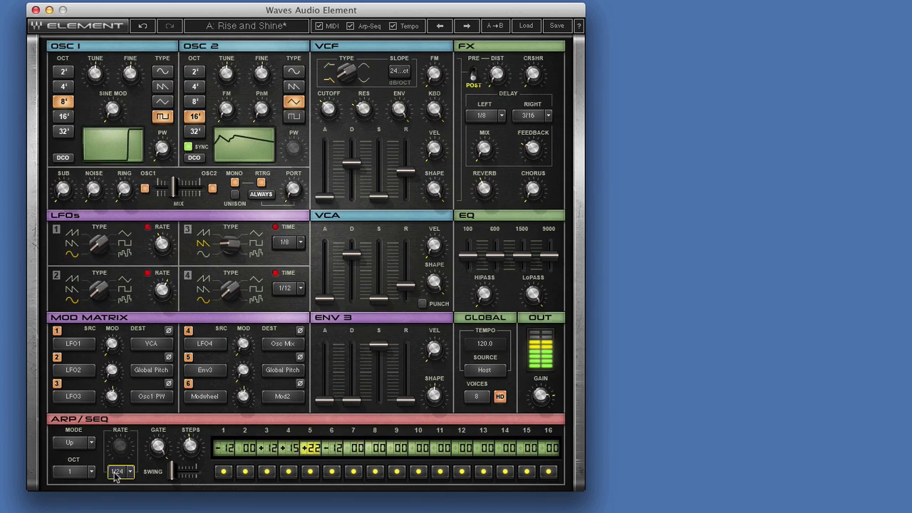
{"action": "left_click", "coordinate": [116, 472]}
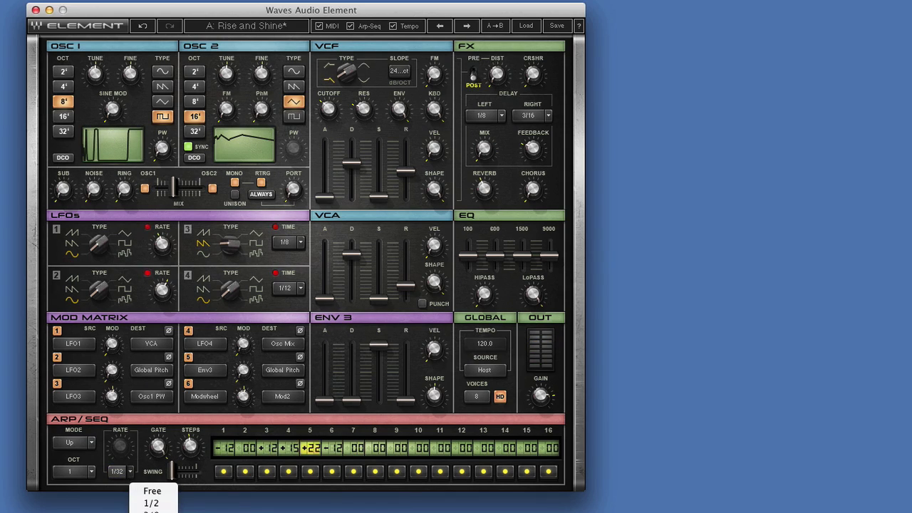
{"action": "left_click", "coordinate": [149, 511]}
{"action": "left_click", "coordinate": [131, 475]}
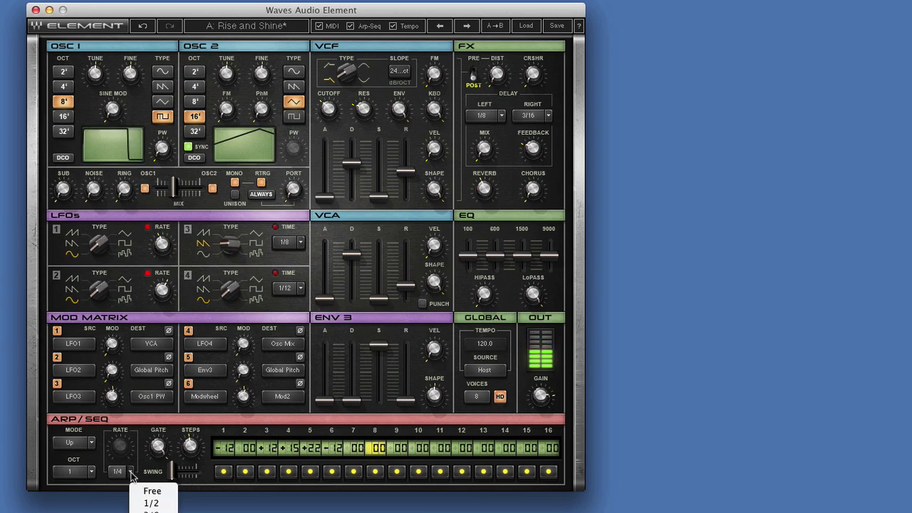
{"action": "left_click", "coordinate": [150, 510]}
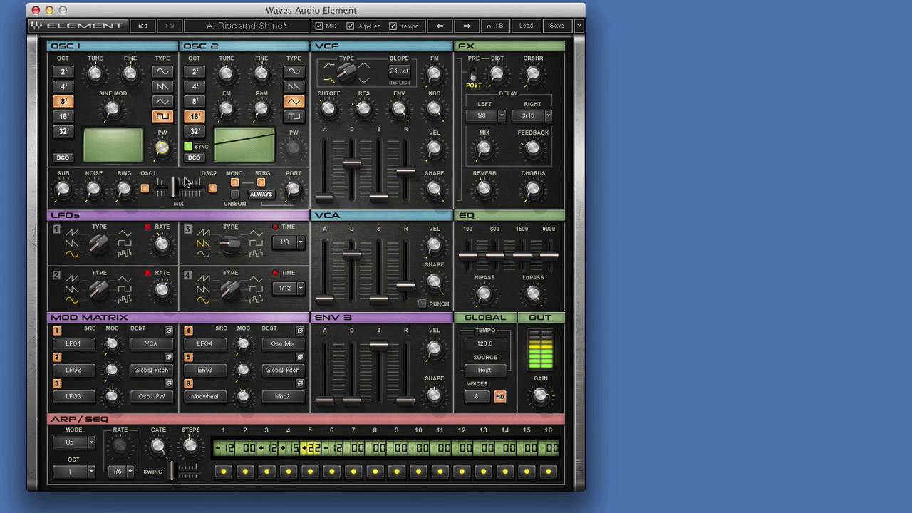
Move the oscillator mix fully to OSC1 at -50.0, raise Sub to about 96.7, and readjust the LFO3 modulation amount
{"action": "left_click_drag", "start_coordinate": [172, 187], "coordinate": [167, 187]}
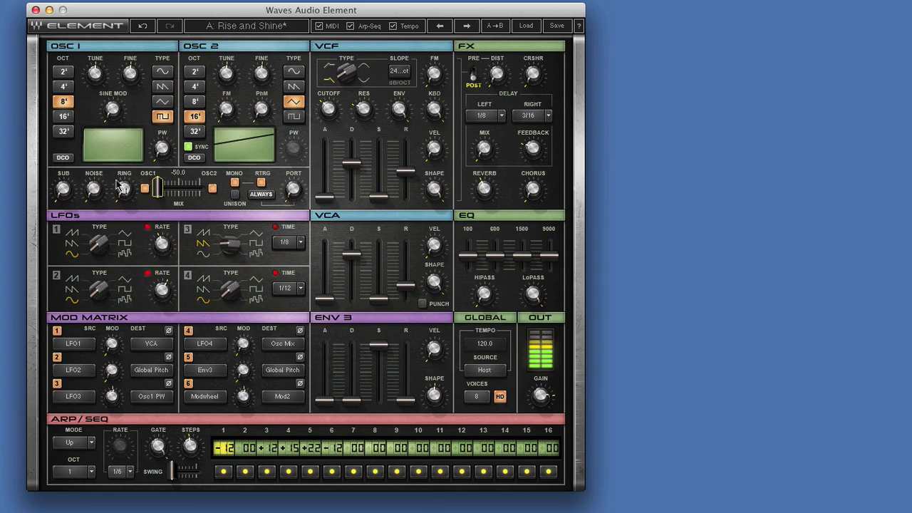
{"action": "mouse_move", "coordinate": [63, 188]}
{"action": "left_mouse_down"}
{"action": "mouse_move", "coordinate": [62, 156]}
{"action": "mouse_move", "coordinate": [69, 197]}
{"action": "left_mouse_up"}
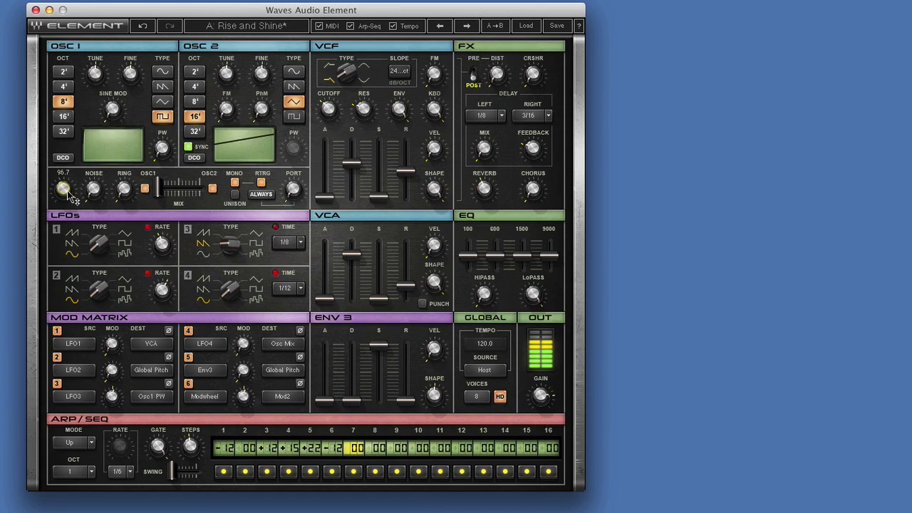
{"action": "mouse_move", "coordinate": [112, 396]}
{"action": "left_mouse_down"}
{"action": "mouse_move", "coordinate": [112, 385]}
{"action": "mouse_move", "coordinate": [112, 397]}
{"action": "left_mouse_up"}
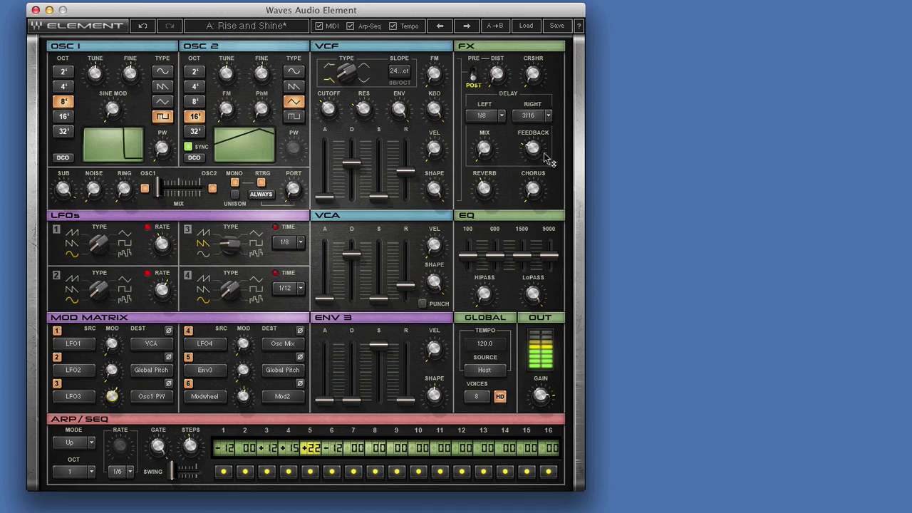
Adjust the chorus and distortion effects and raise the EQ's 100 band to about 3.2
{"action": "left_click_drag", "start_coordinate": [540, 191], "coordinate": [540, 186]}
{"action": "left_click_drag", "start_coordinate": [497, 74], "coordinate": [497, 73]}
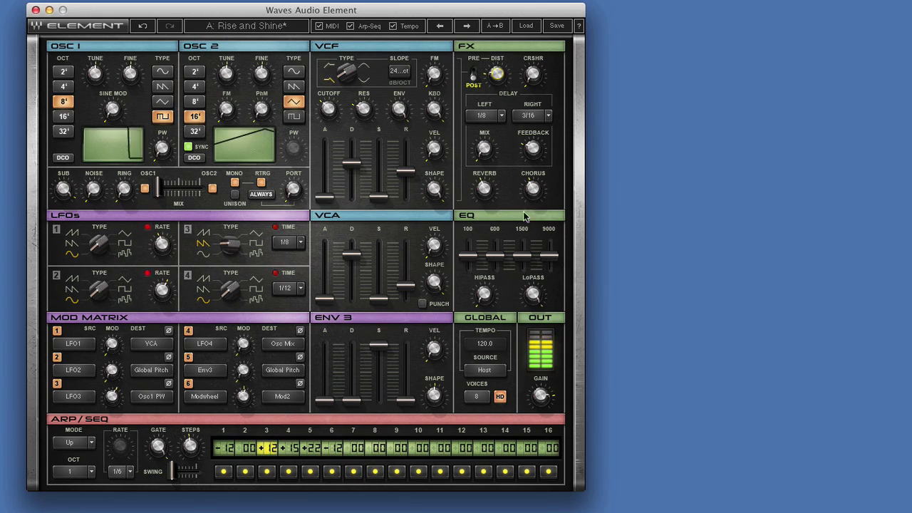
{"action": "left_click_drag", "start_coordinate": [467, 255], "coordinate": [467, 253]}
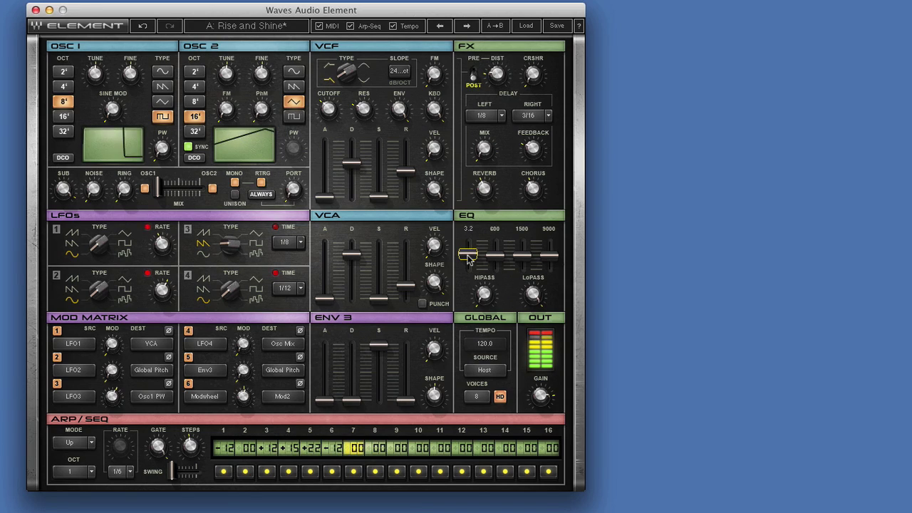
Adjust the LoPass filter to about 2772 and try out the crusher effect
{"action": "mouse_move", "coordinate": [539, 392]}
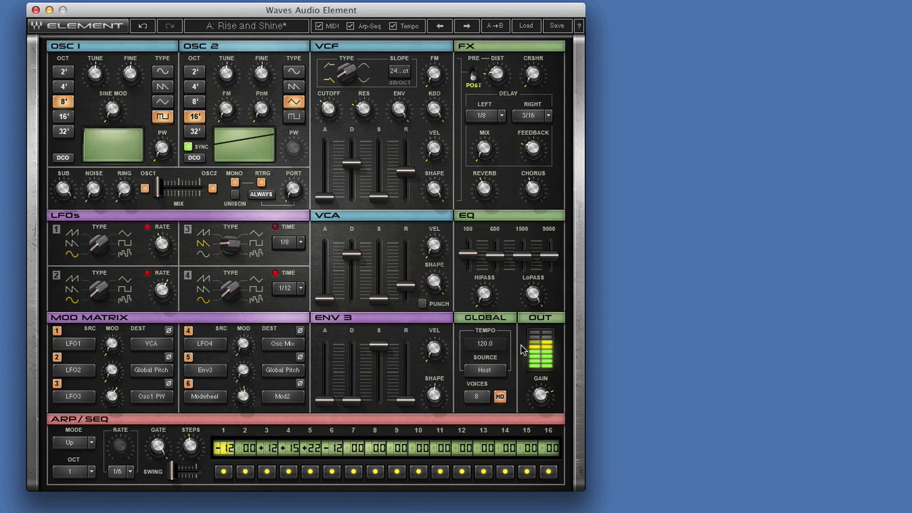
{"action": "left_click_drag", "start_coordinate": [541, 297], "coordinate": [541, 291]}
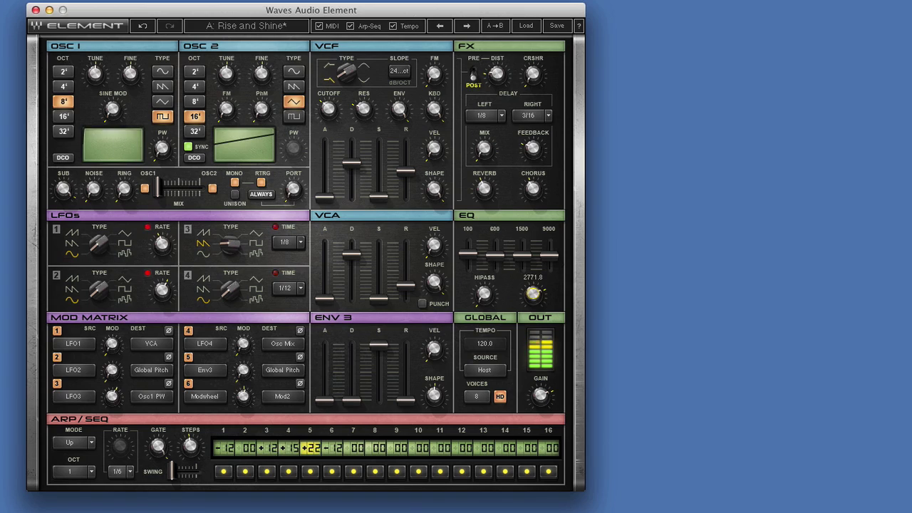
{"action": "mouse_move", "coordinate": [532, 73]}
{"action": "left_mouse_down"}
{"action": "mouse_move", "coordinate": [532, 65]}
{"action": "mouse_move", "coordinate": [538, 81]}
{"action": "left_mouse_up"}
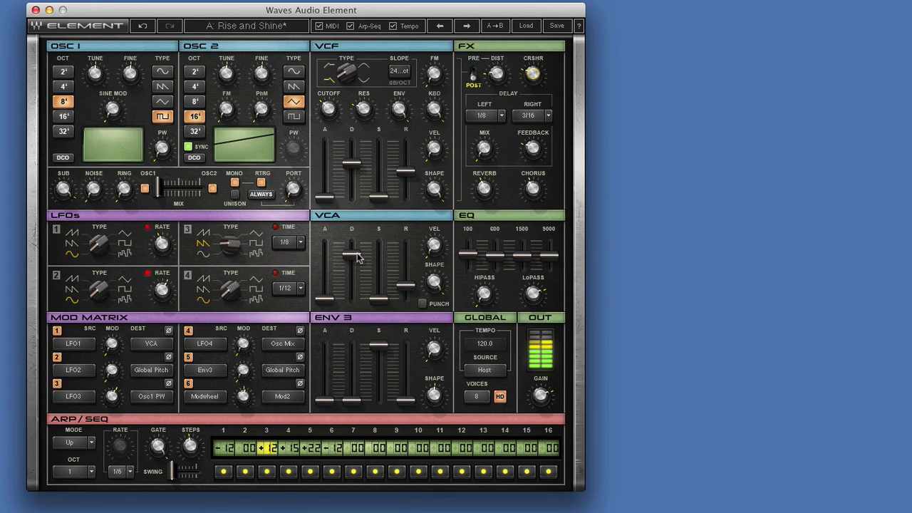
Shorten the VCA envelope's decay slightly, lengthen its release, and enable Punch
{"action": "left_click_drag", "start_coordinate": [352, 257], "coordinate": [351, 261]}
{"action": "left_click_drag", "start_coordinate": [406, 285], "coordinate": [406, 275]}
{"action": "left_click", "coordinate": [422, 304]}
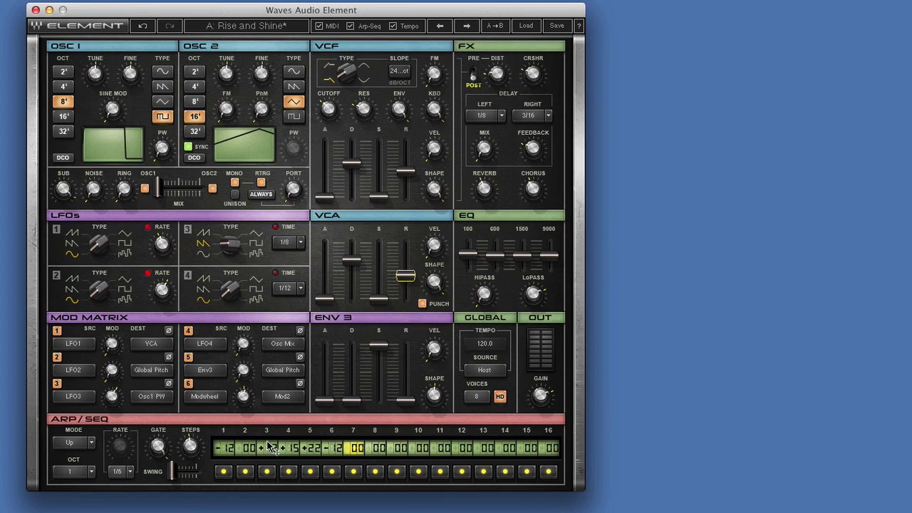
Switch the Arp/Seq mode to Sequence and set the number of steps to 13
{"action": "left_click", "coordinate": [87, 446]}
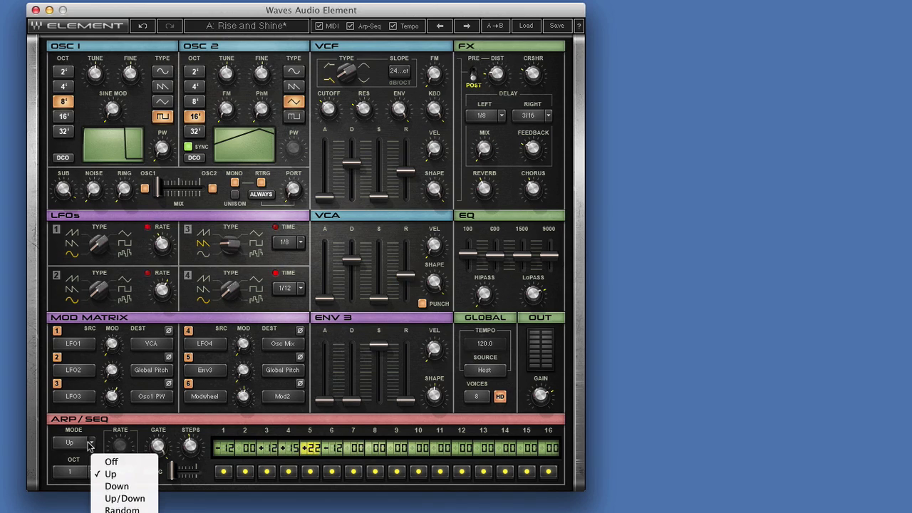
{"action": "left_click", "coordinate": [75, 509]}
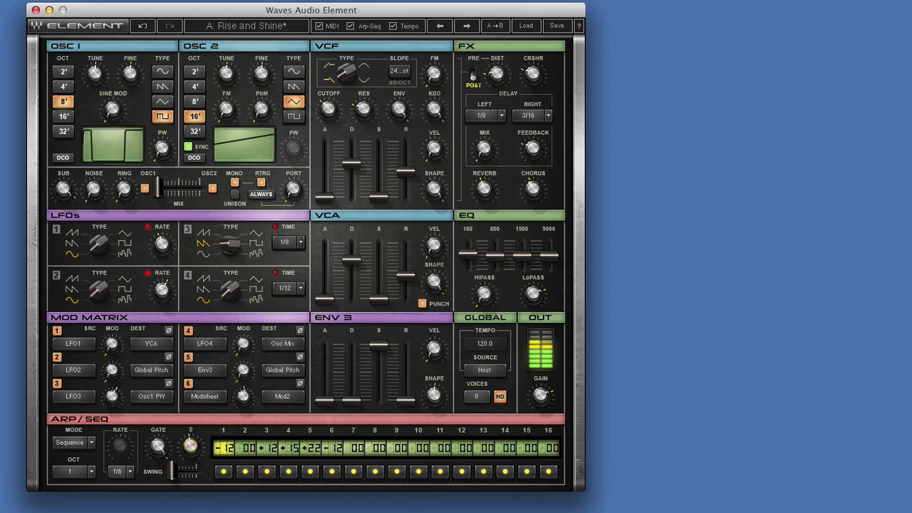
{"action": "left_click_drag", "start_coordinate": [190, 446], "coordinate": [190, 435]}
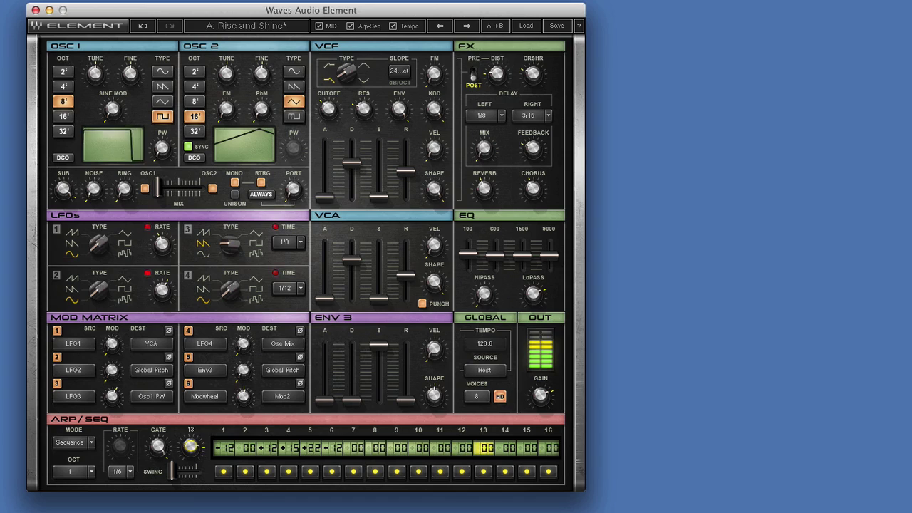
Set the sequence's step 1 note to 00 and step 3 to +05, and turn off steps 2 and 6
{"action": "left_click_drag", "start_coordinate": [190, 446], "coordinate": [225, 423]}
{"action": "double_click", "coordinate": [266, 448]}
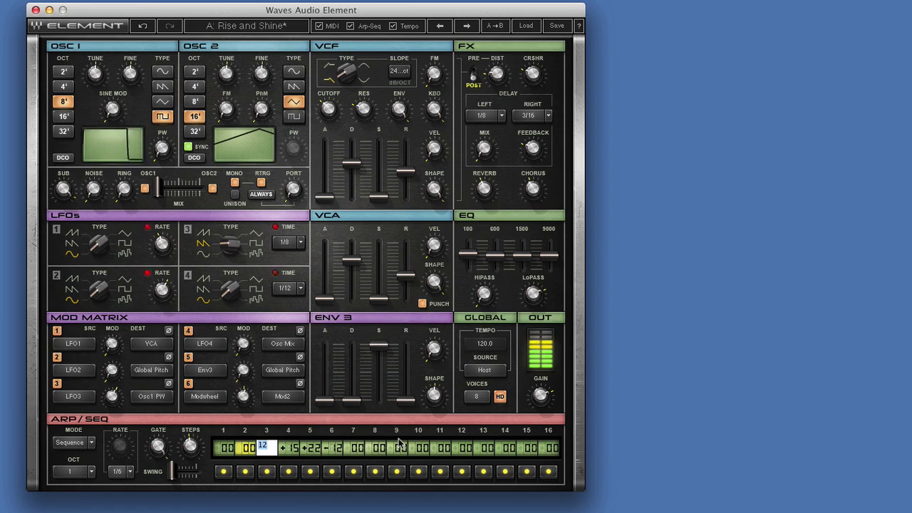
{"action": "type", "text": "5"}
{"action": "key", "text": "Return"}
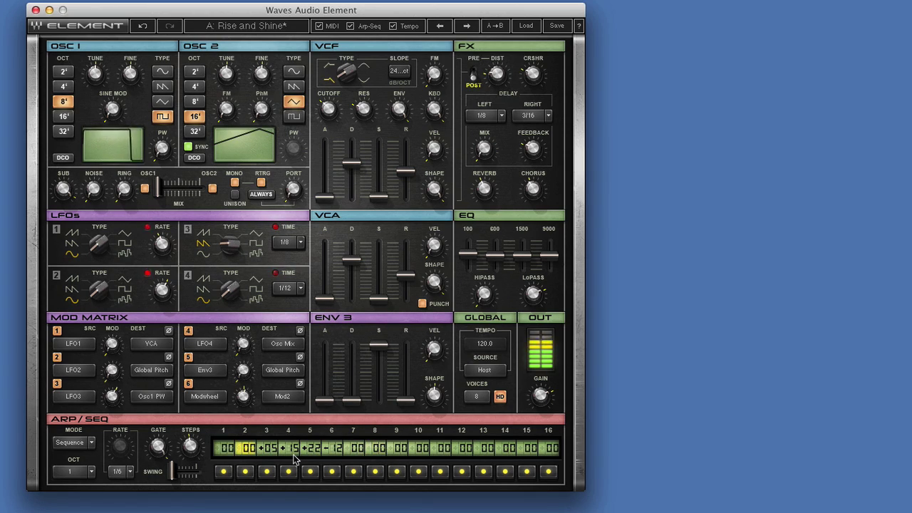
{"action": "left_click", "coordinate": [244, 473]}
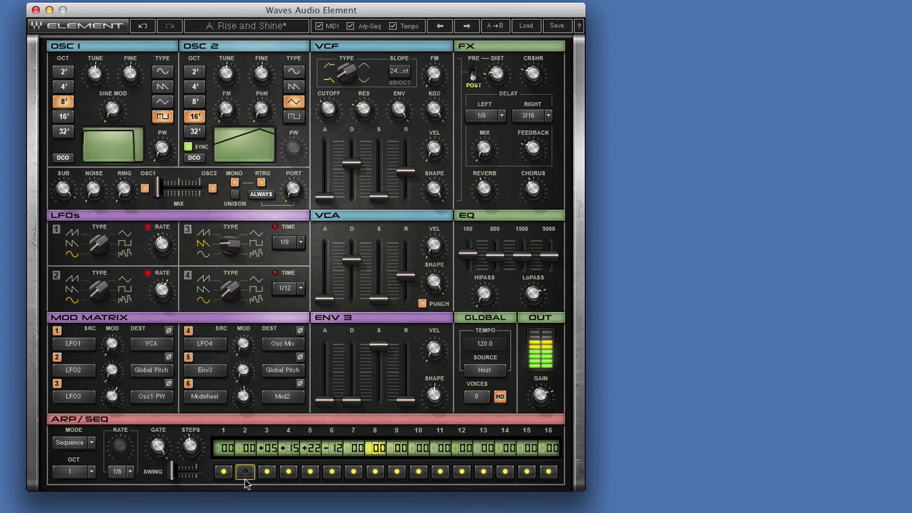
{"action": "left_click", "coordinate": [326, 474]}
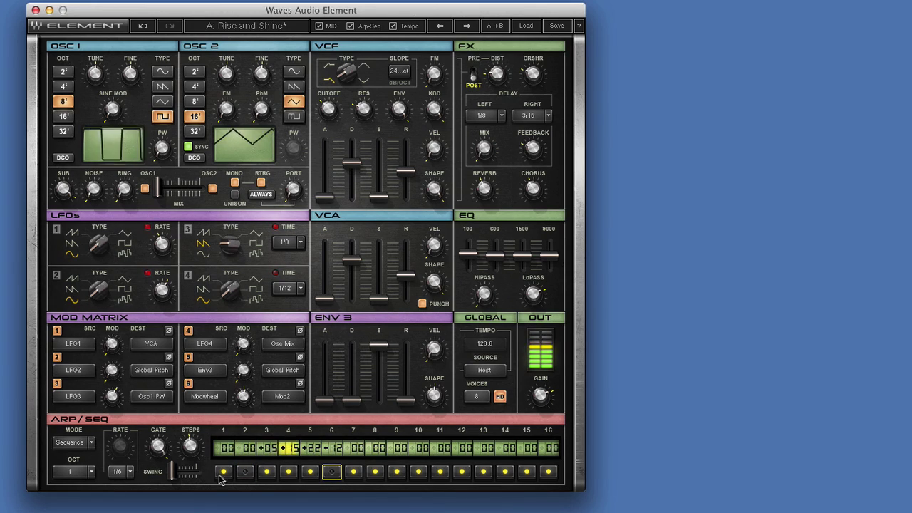
Try the sequencer rate at 1/16 and settle on 1/8
{"action": "left_click", "coordinate": [131, 471]}
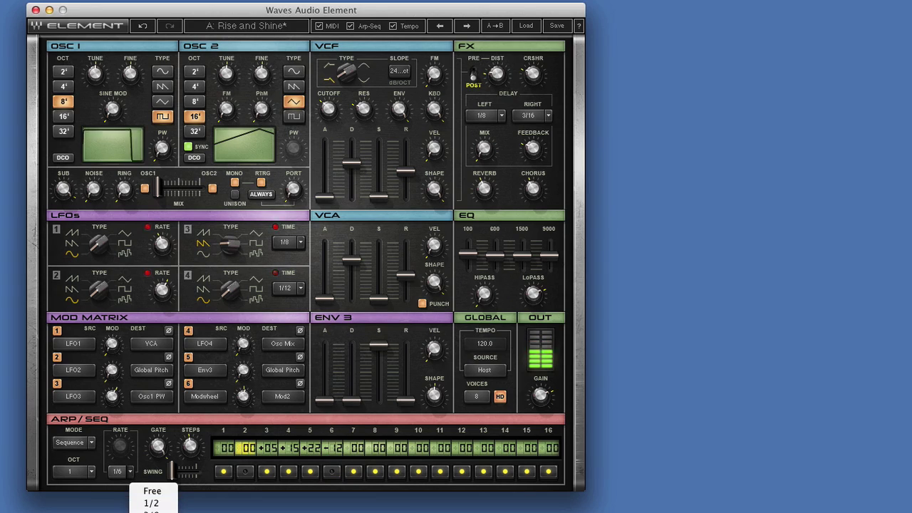
{"action": "key", "text": "Return"}
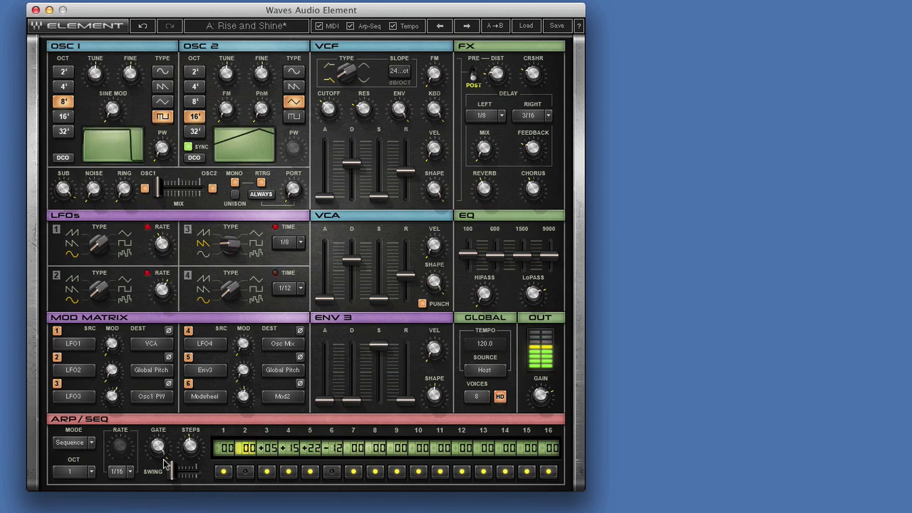
{"action": "left_click", "coordinate": [130, 478]}
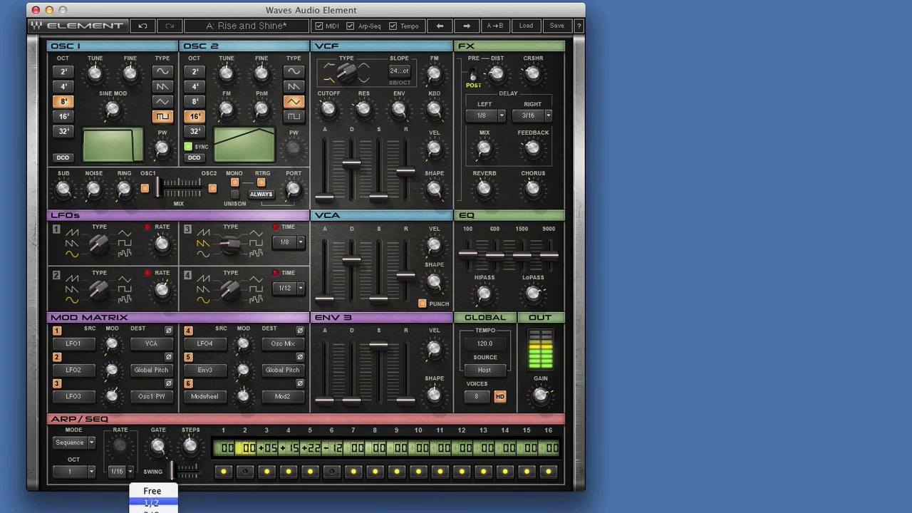
{"action": "key", "text": "Return"}
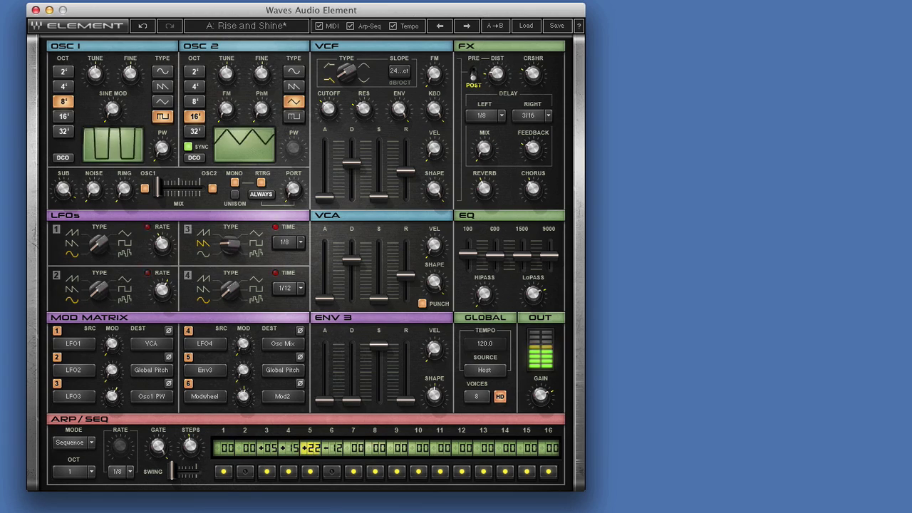
Set Osc 1 to the 16' octave and move the oscillator mix to about the centre
{"action": "left_click", "coordinate": [69, 118]}
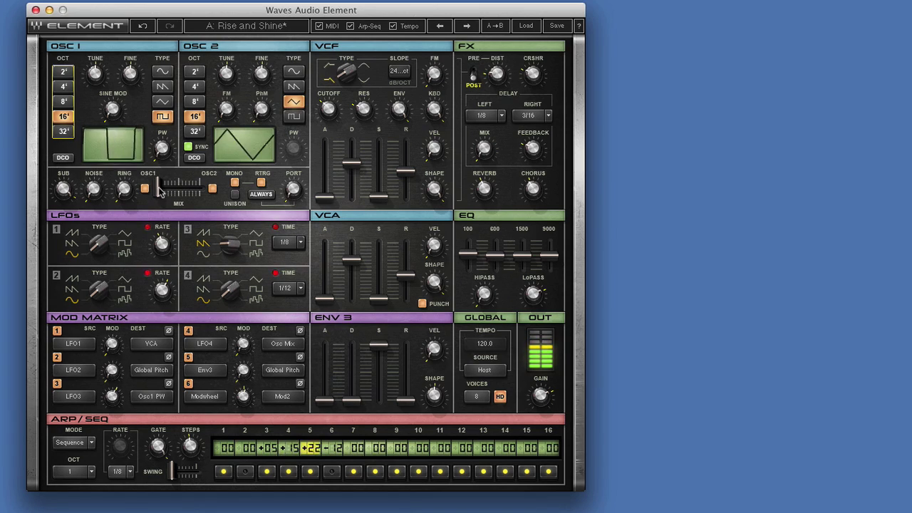
{"action": "mouse_move", "coordinate": [158, 187]}
{"action": "mouse_move", "coordinate": [158, 187]}
{"action": "left_mouse_down"}
{"action": "mouse_move", "coordinate": [183, 187]}
{"action": "mouse_move", "coordinate": [176, 187]}
{"action": "left_mouse_up"}
Switch Osc 2 to a square wave and try its 32' octave before returning it to 16'
{"action": "left_click", "coordinate": [294, 116]}
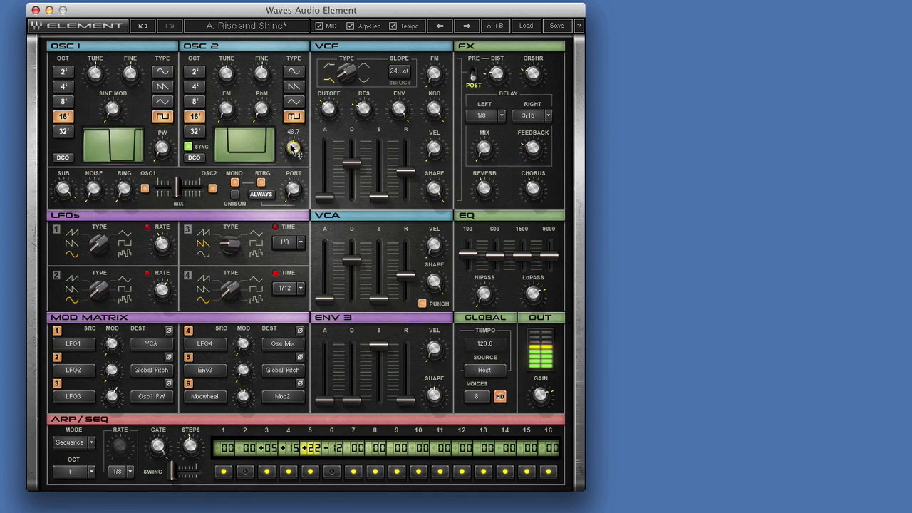
{"action": "left_click", "coordinate": [196, 133]}
{"action": "left_click", "coordinate": [195, 116]}
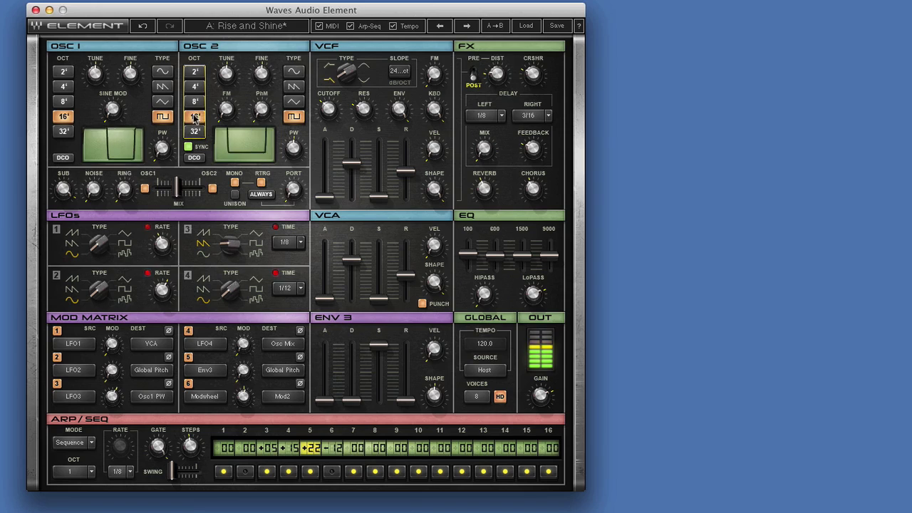
Fine-tune Osc 2 to about 9.2, adjust Osc 1's fine tuning, and slightly raise the VCA envelope's sustain
{"action": "mouse_move", "coordinate": [228, 112]}
{"action": "left_click_drag", "start_coordinate": [261, 73], "coordinate": [261, 82]}
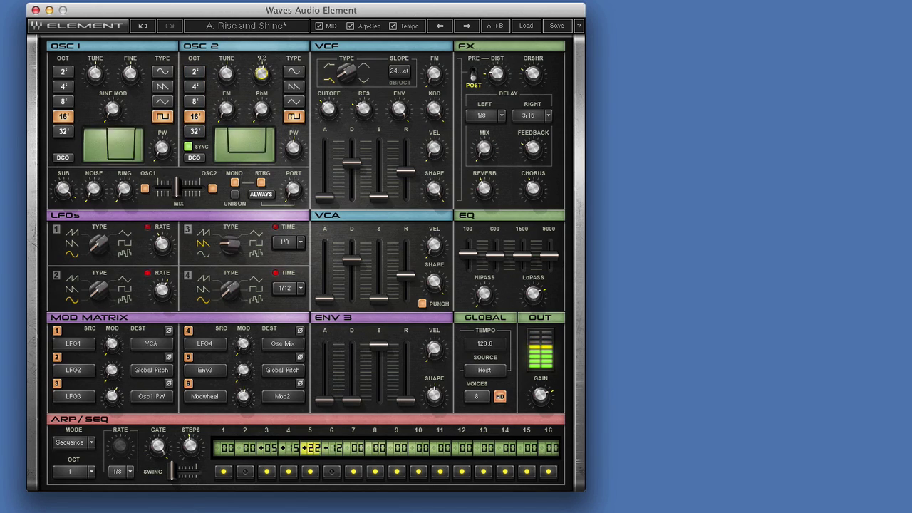
{"action": "left_click_drag", "start_coordinate": [133, 76], "coordinate": [134, 85]}
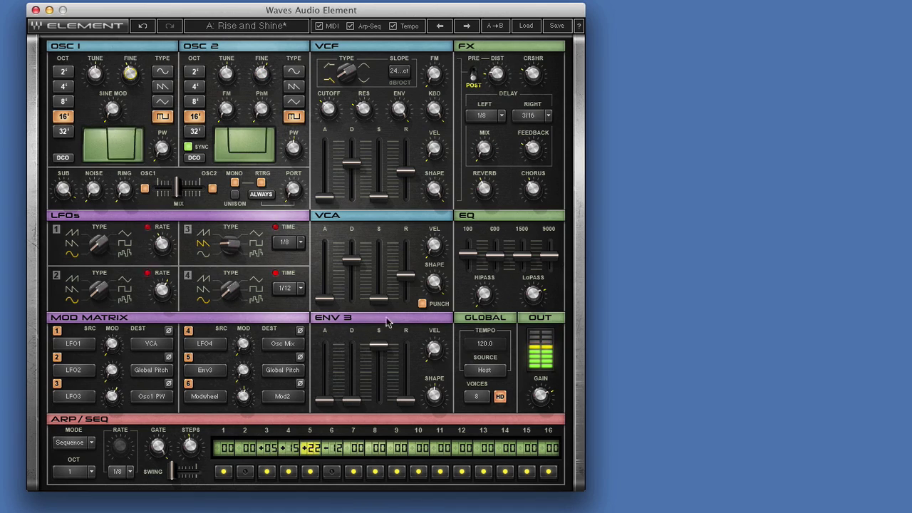
{"action": "left_click_drag", "start_coordinate": [377, 299], "coordinate": [378, 282]}
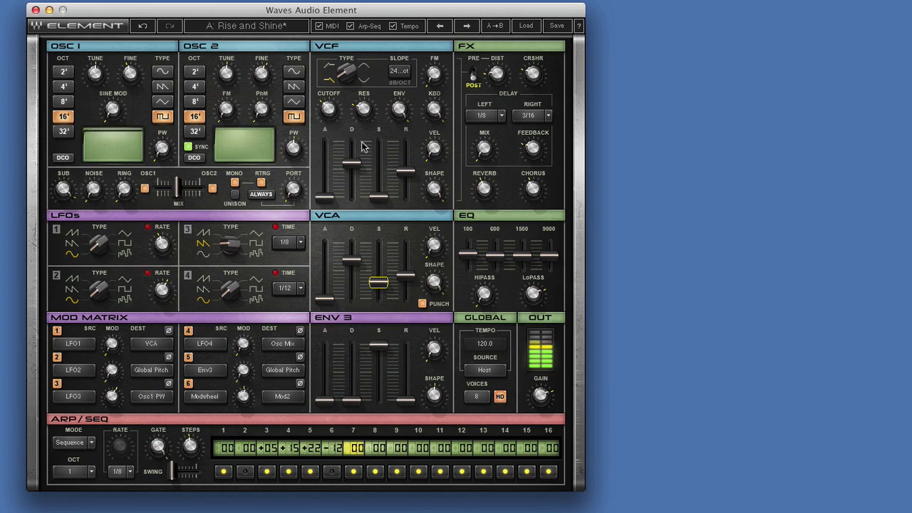
Turn off Arp-Seq preset loading, load the factory bass preset Plastic Bass 01, and advance to Plastic Bass 03
{"action": "left_click", "coordinate": [350, 27]}
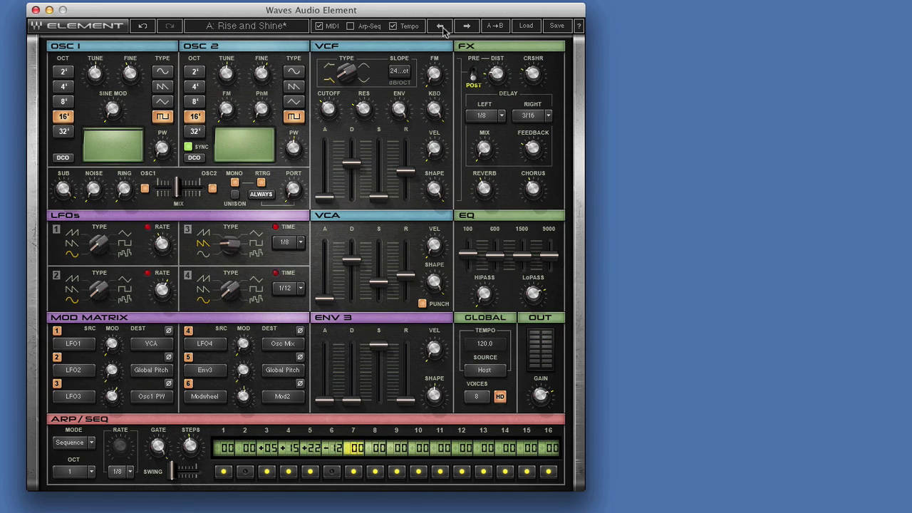
{"action": "left_click", "coordinate": [524, 27]}
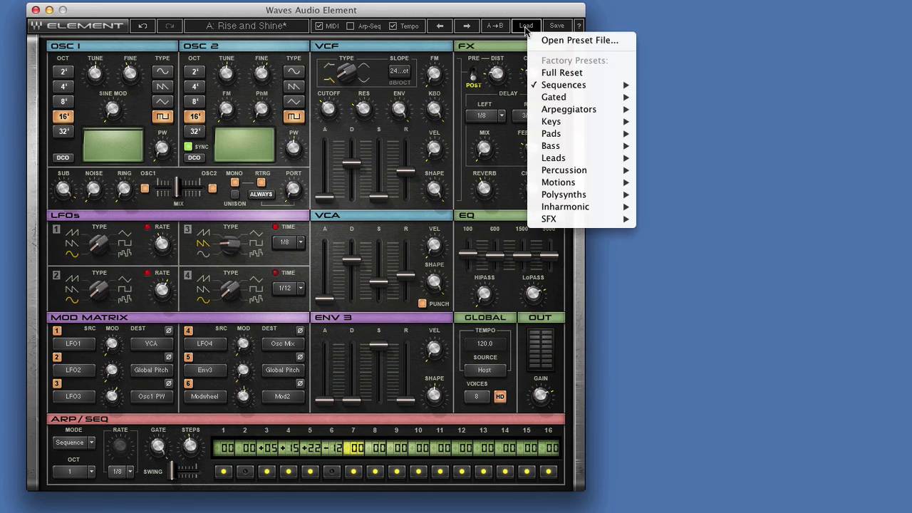
{"action": "mouse_move", "coordinate": [604, 109]}
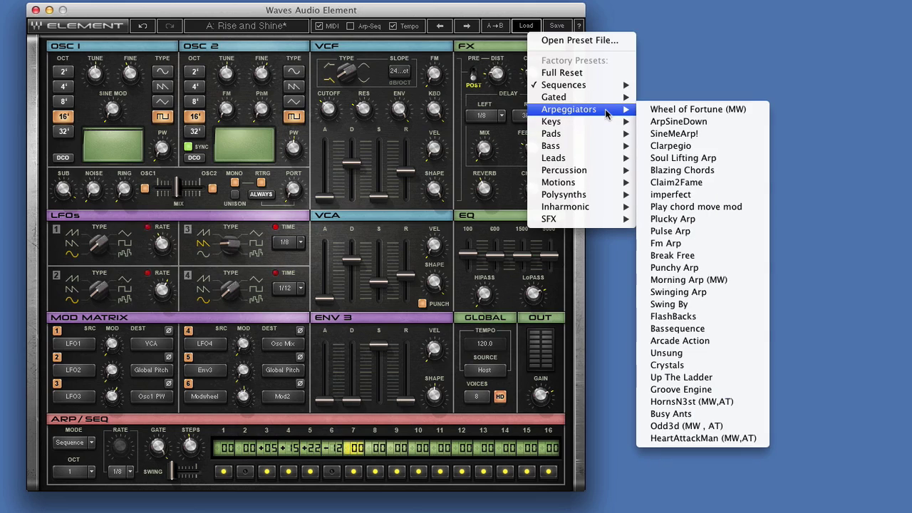
{"action": "mouse_move", "coordinate": [598, 146]}
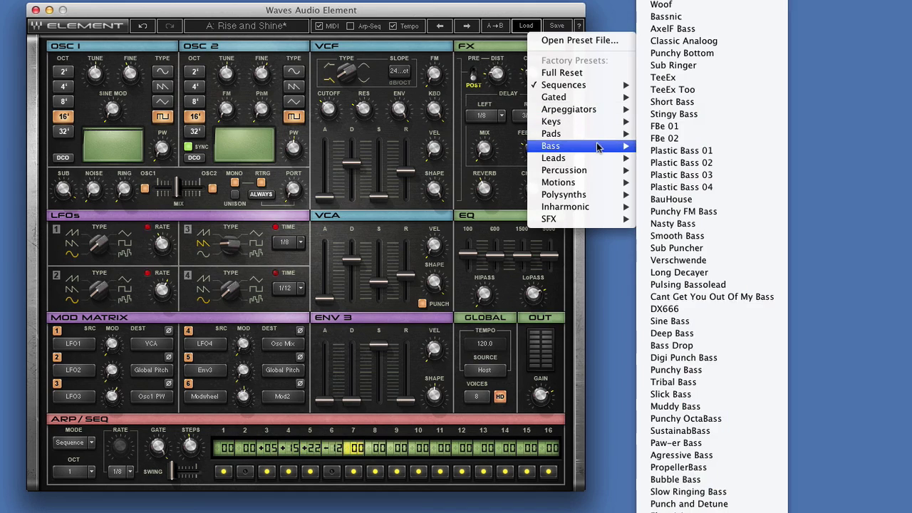
{"action": "left_click", "coordinate": [677, 145]}
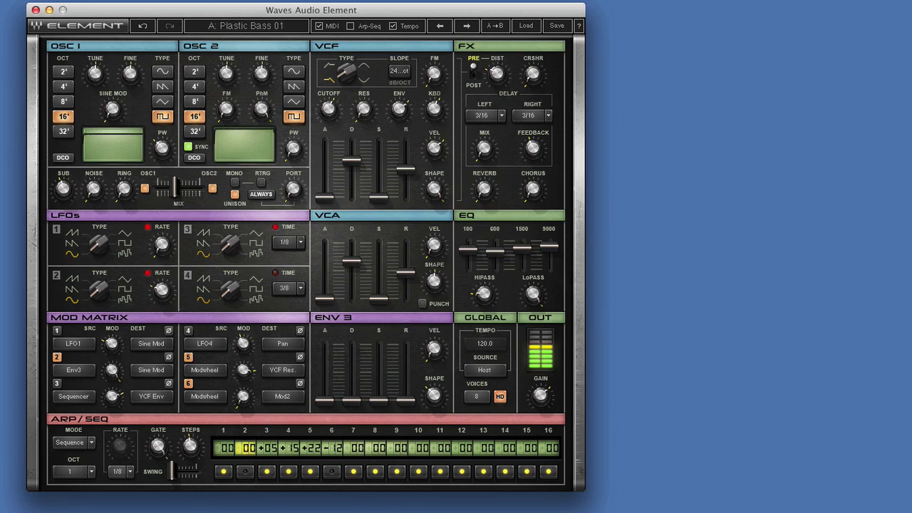
{"action": "left_click", "coordinate": [467, 28]}
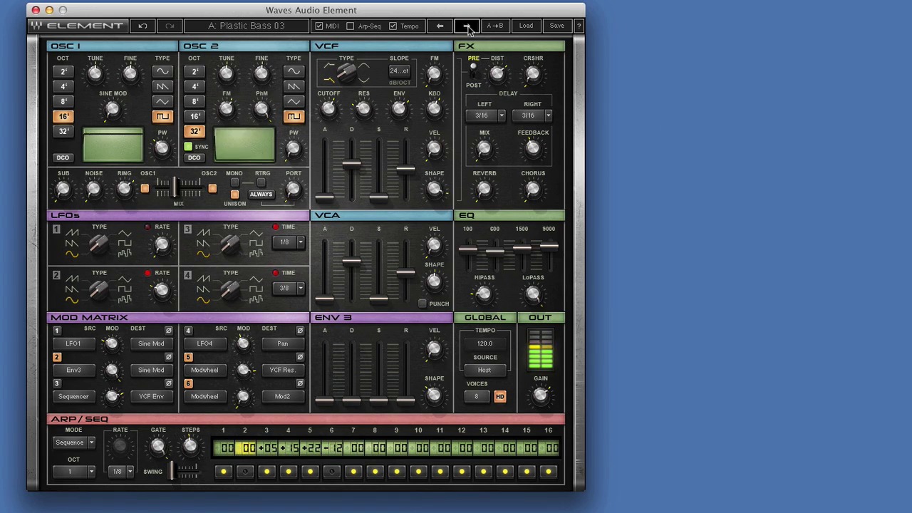
{"action": "left_click", "coordinate": [467, 26]}
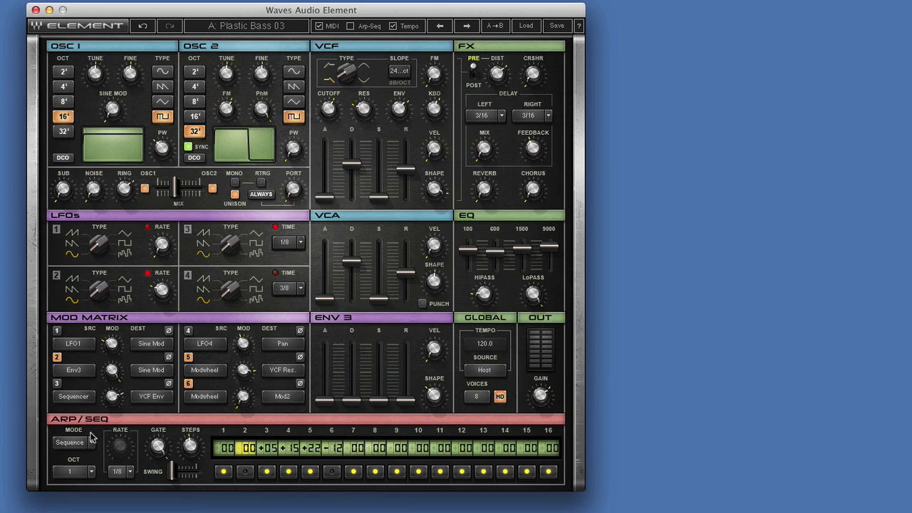
Turn Arp-Seq back on, advance through Plastic Bass 04 to the BauHouse preset, and set its arpeggiator mode to Up
{"action": "left_click", "coordinate": [352, 27]}
{"action": "left_click", "coordinate": [465, 26]}
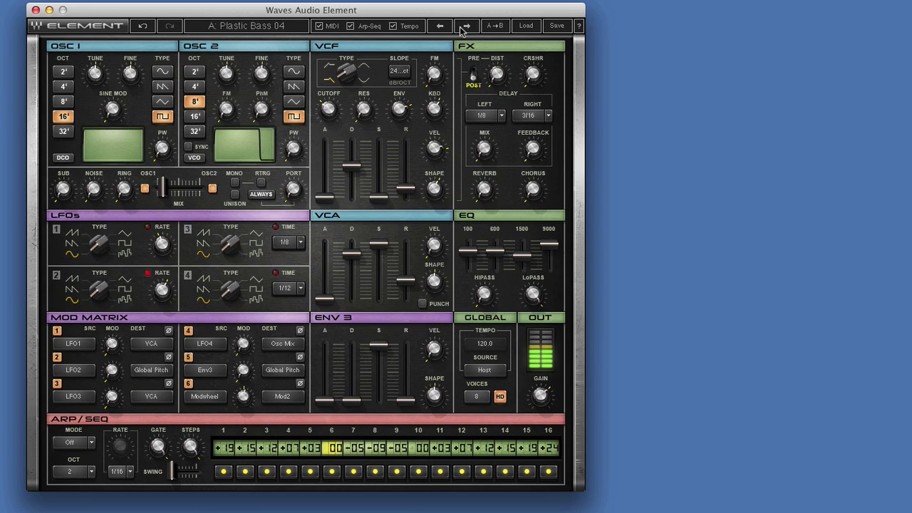
{"action": "left_click", "coordinate": [463, 27]}
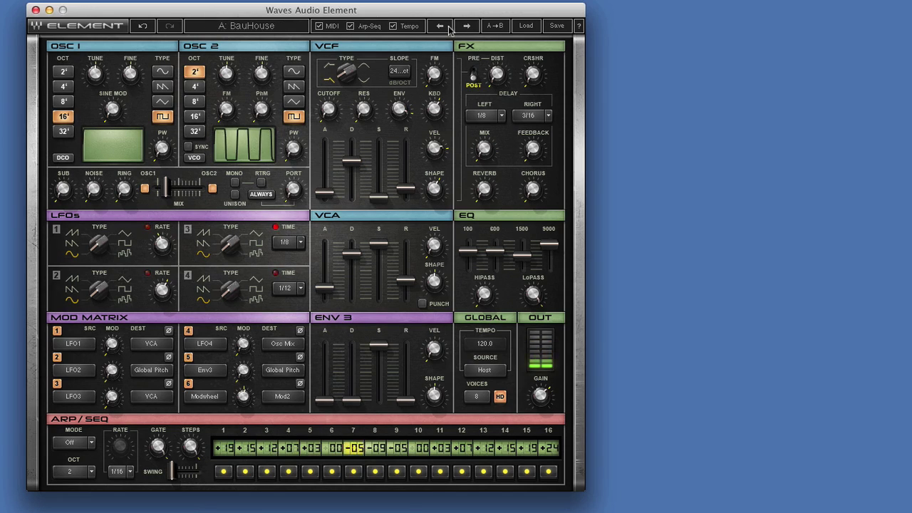
{"action": "left_click", "coordinate": [79, 443]}
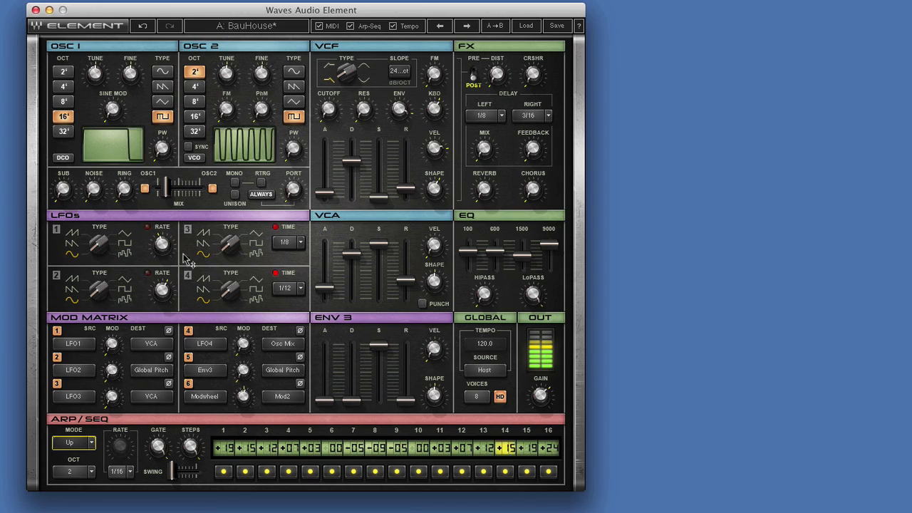
Audition the following bass presets from Punchy FM Bass and Nasty Bass through to Sub Puncher
{"action": "left_click", "coordinate": [466, 27]}
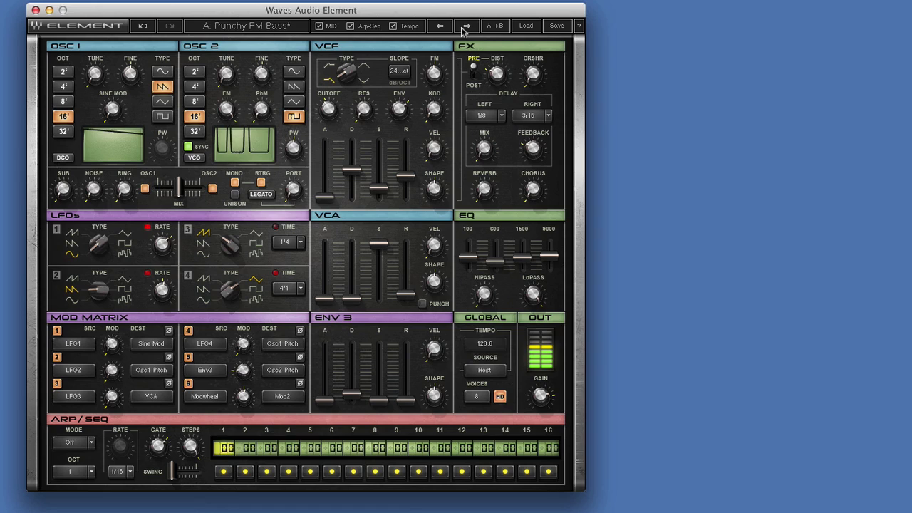
{"action": "left_click", "coordinate": [466, 26]}
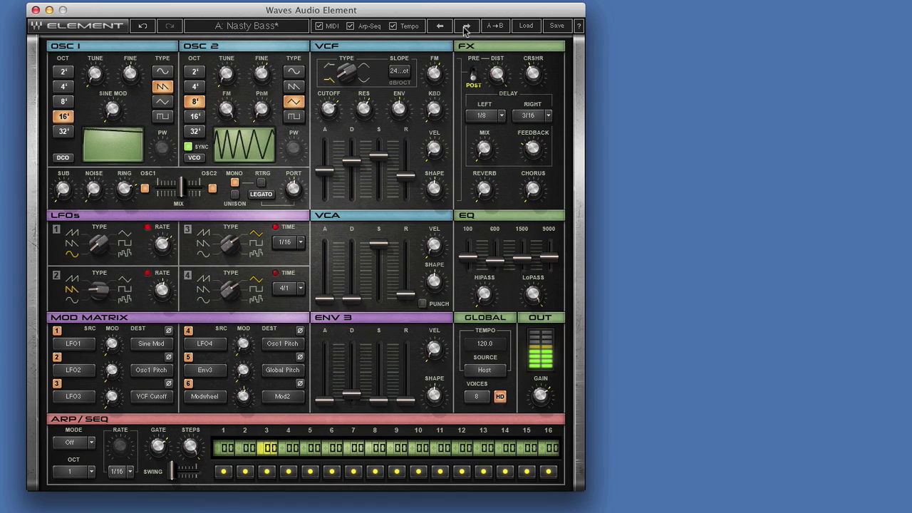
{"action": "left_click", "coordinate": [466, 27]}
{"action": "left_click", "coordinate": [466, 27]}
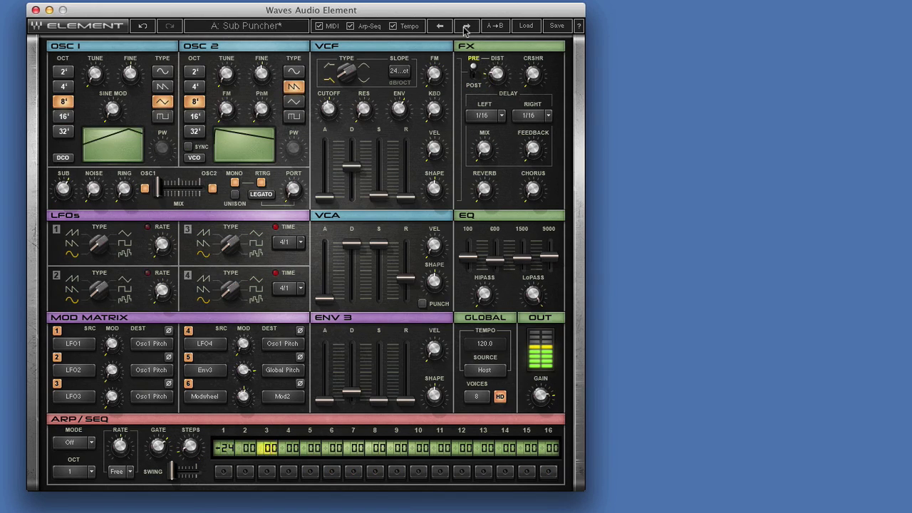
Load a factory Polysynths preset and audition I M ANALOG, Moogerheim, PolySick S and Glass Vaper, ending on No Sleep
{"action": "left_click", "coordinate": [526, 25]}
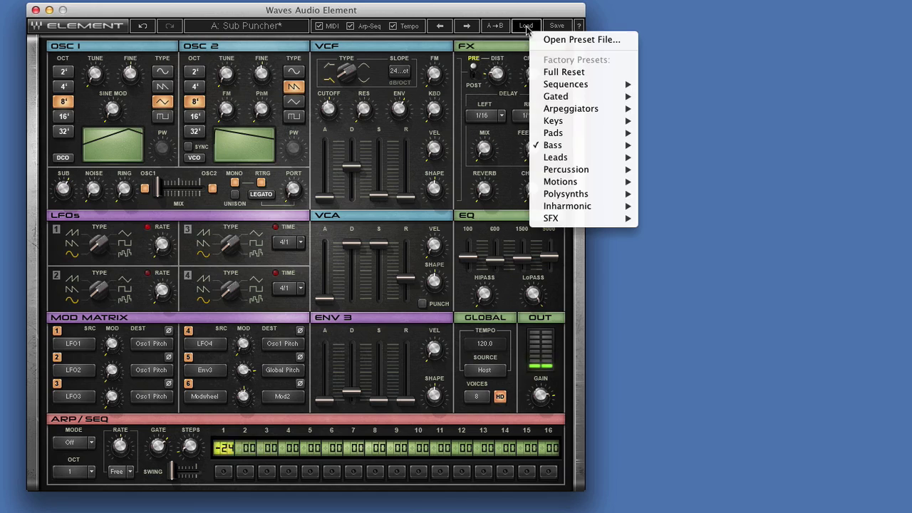
{"action": "mouse_move", "coordinate": [620, 194]}
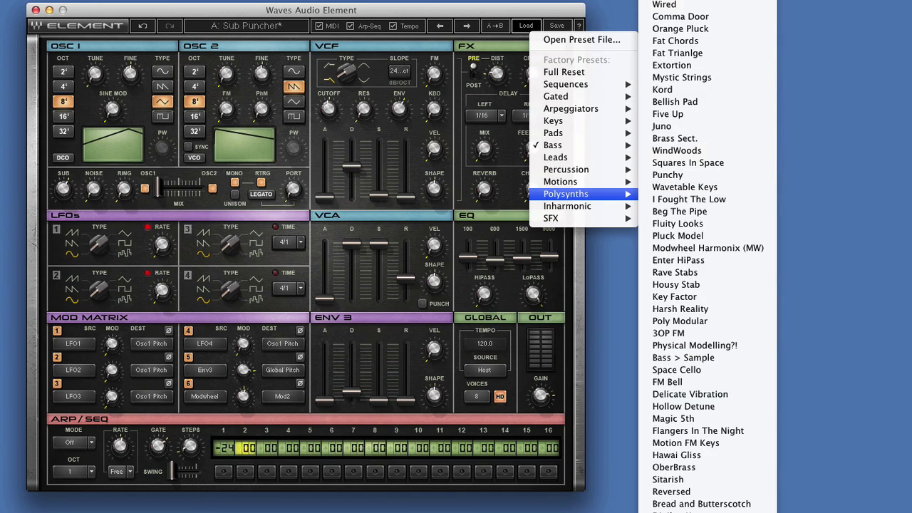
{"action": "left_click", "coordinate": [706, 184]}
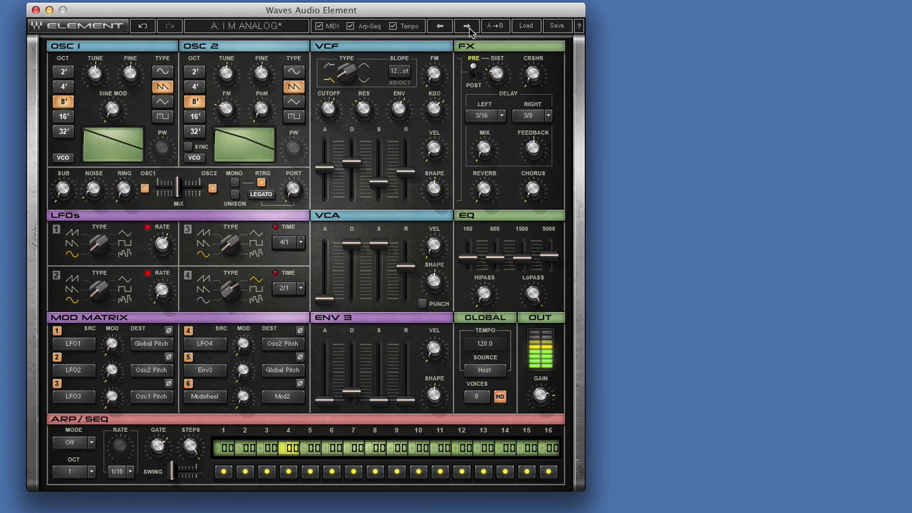
{"action": "left_click", "coordinate": [467, 27]}
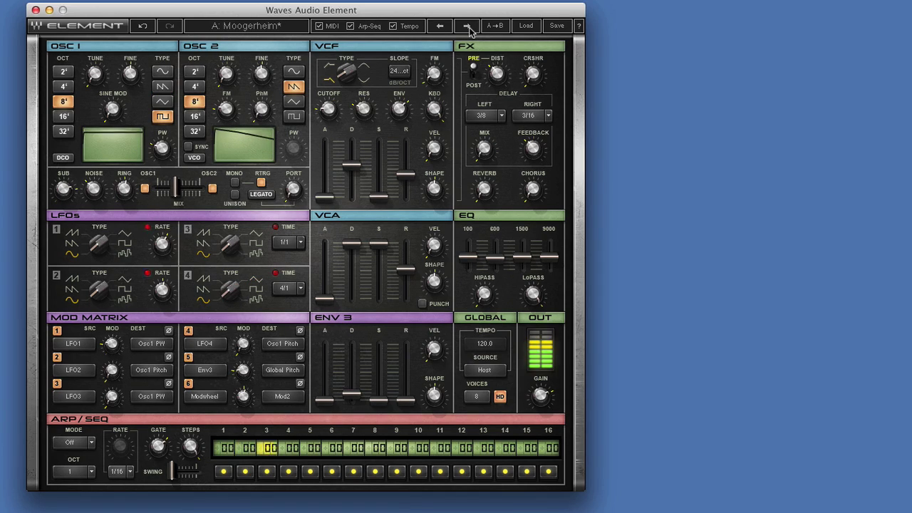
{"action": "left_click", "coordinate": [467, 27]}
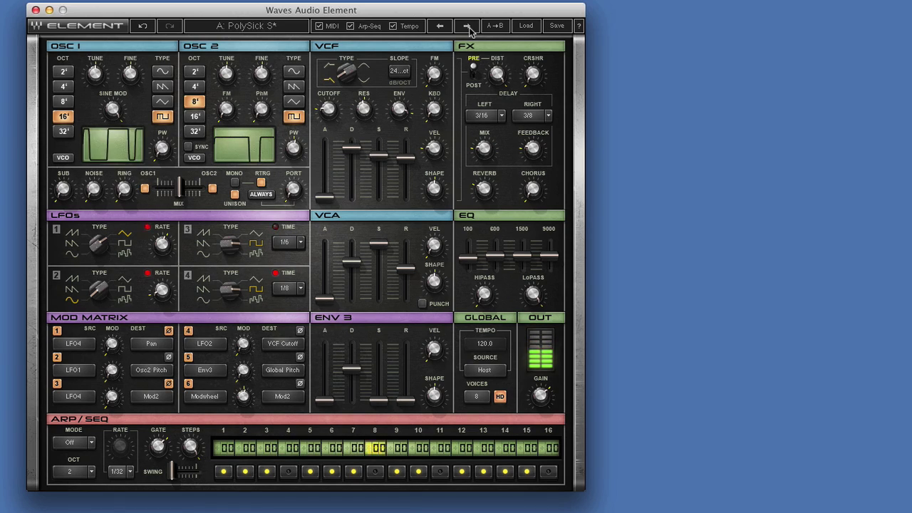
{"action": "left_click", "coordinate": [467, 26]}
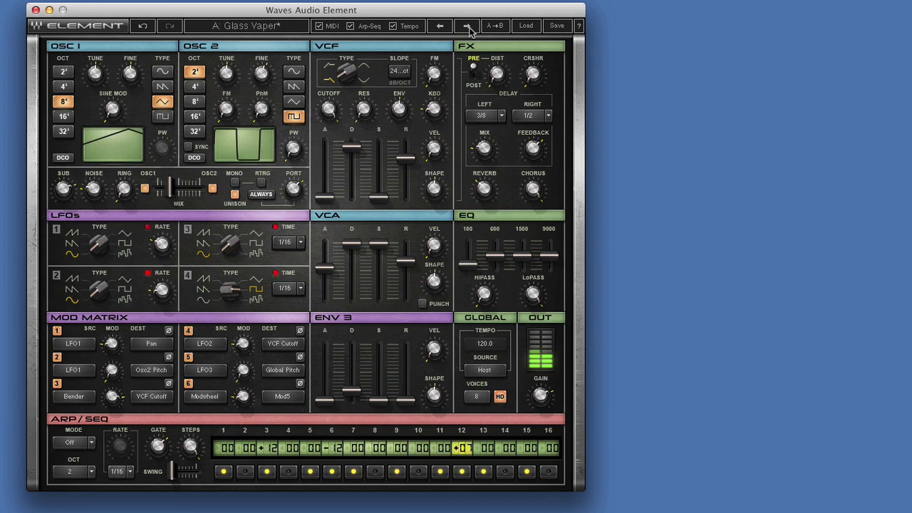
{"action": "left_click", "coordinate": [467, 27]}
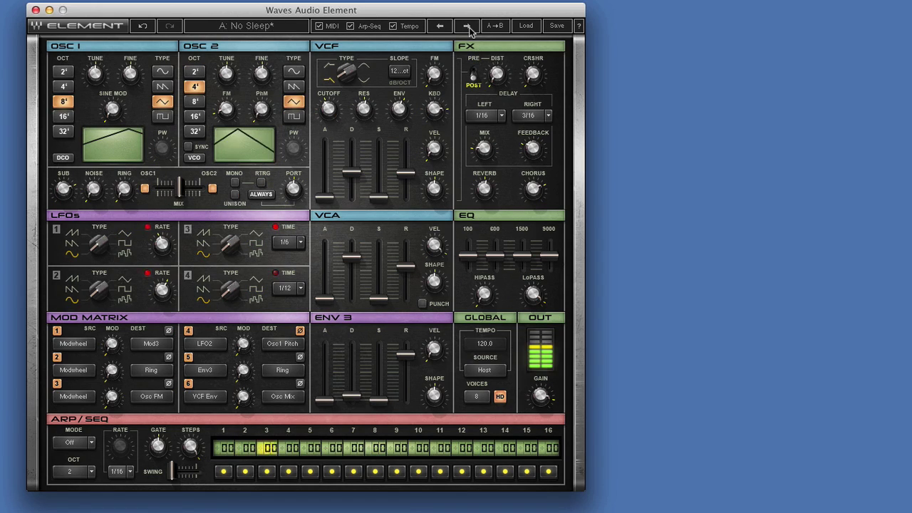